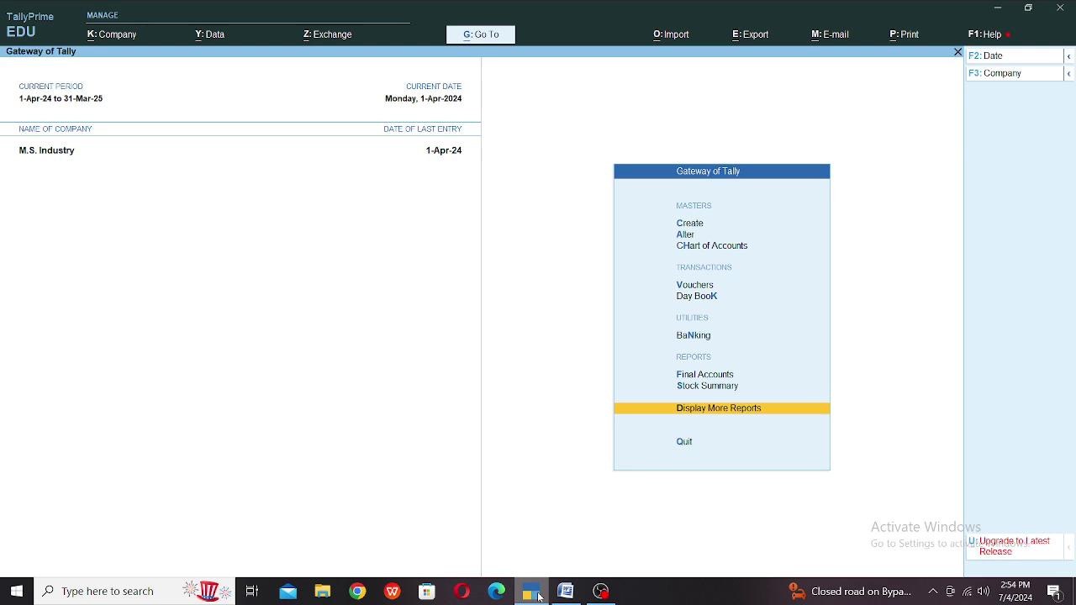
Step: Review the salary, ESI and EPF contribution figures in the Word document and return to TallyPrime
click(565, 593)
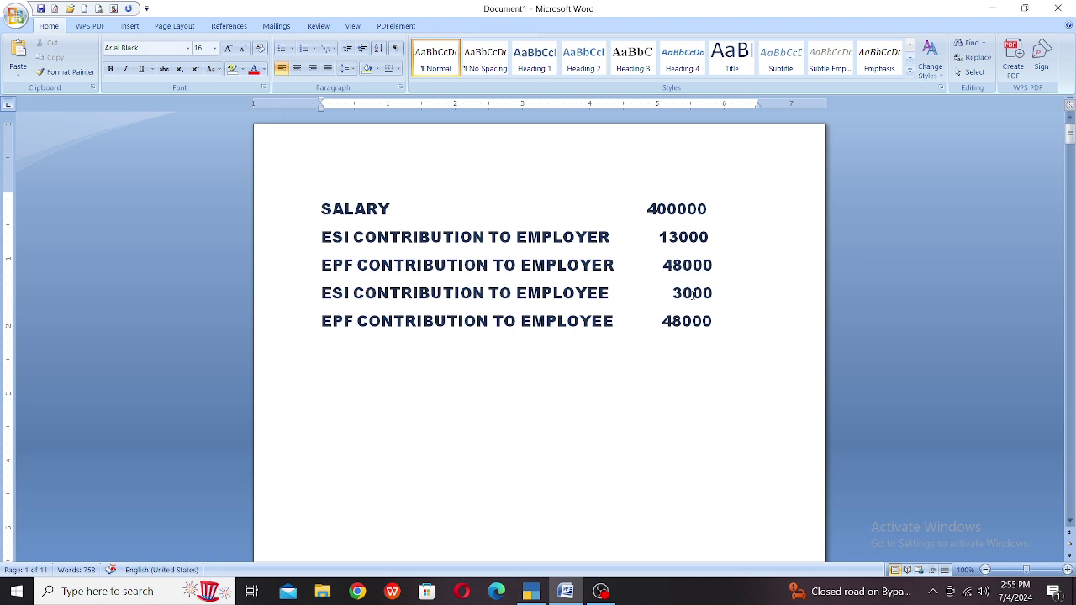
click(535, 595)
key(Up)
key(Up)
key(Up)
key(Up)
key(Up)
key(Up)
key(Up)
key(Up)
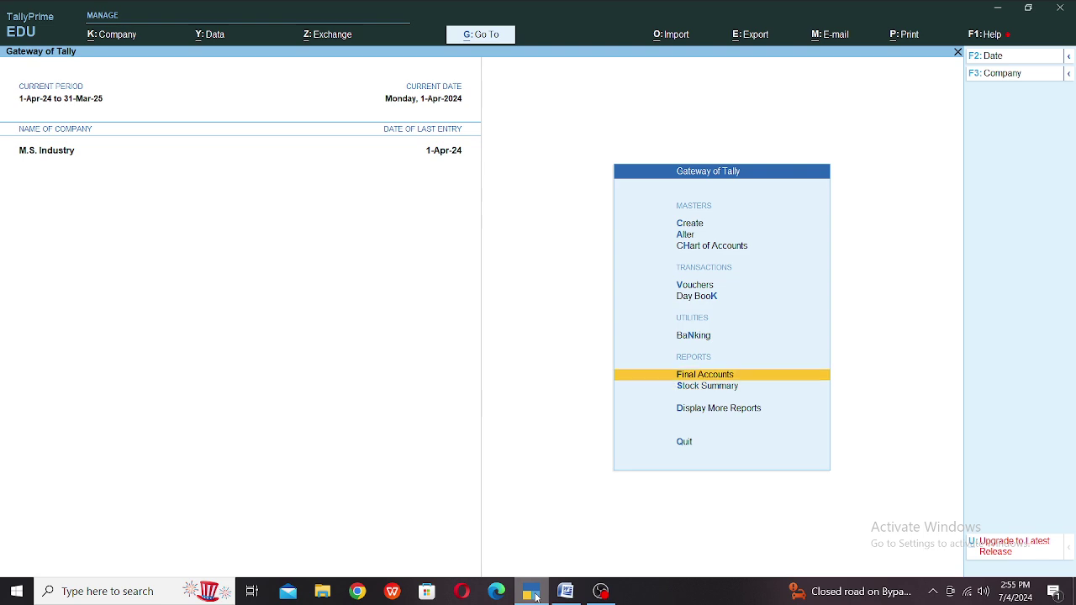
key(Return)
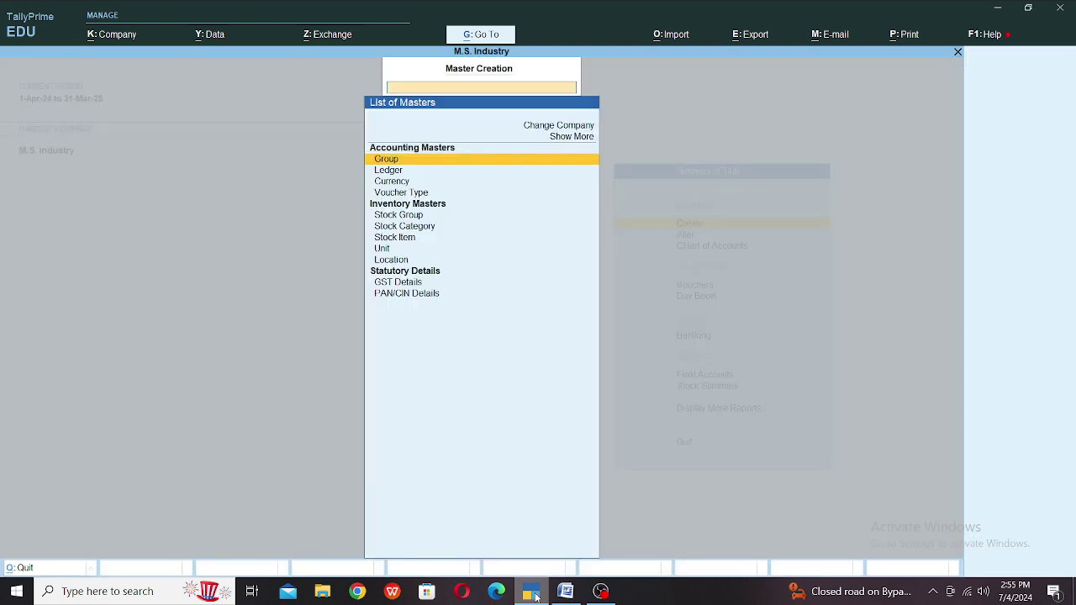
key(Down)
key(Return)
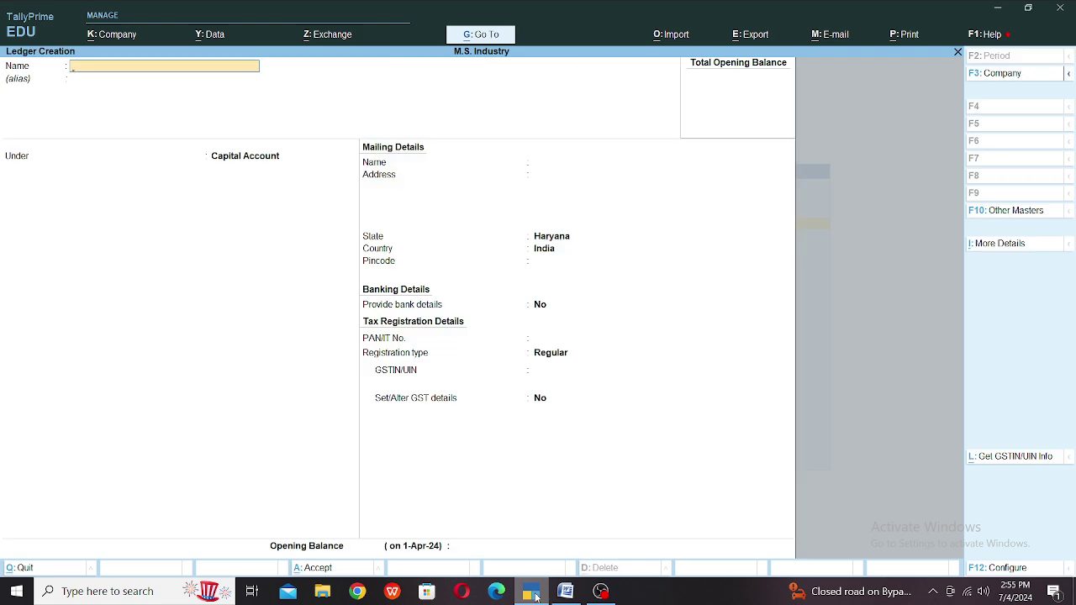
key(Escape)
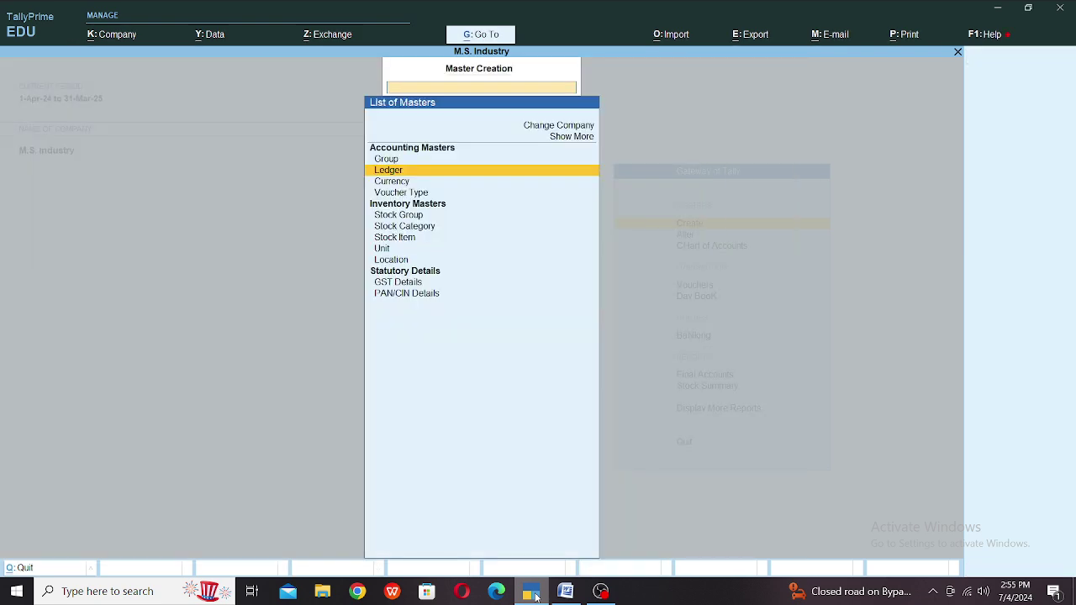
key(Escape)
key(Down)
key(Return)
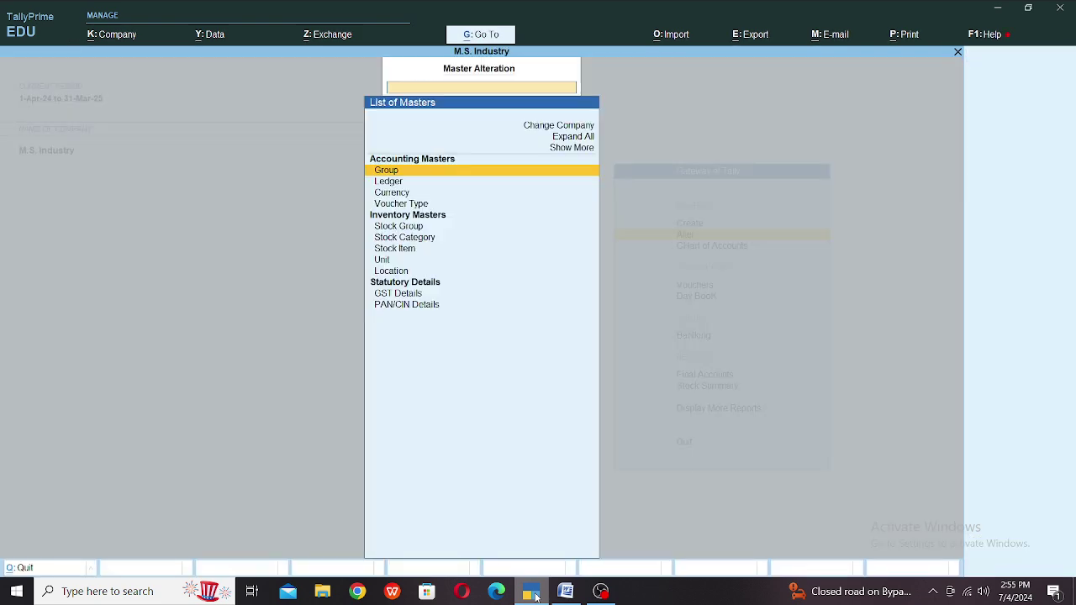
text(SAL)
key(Escape)
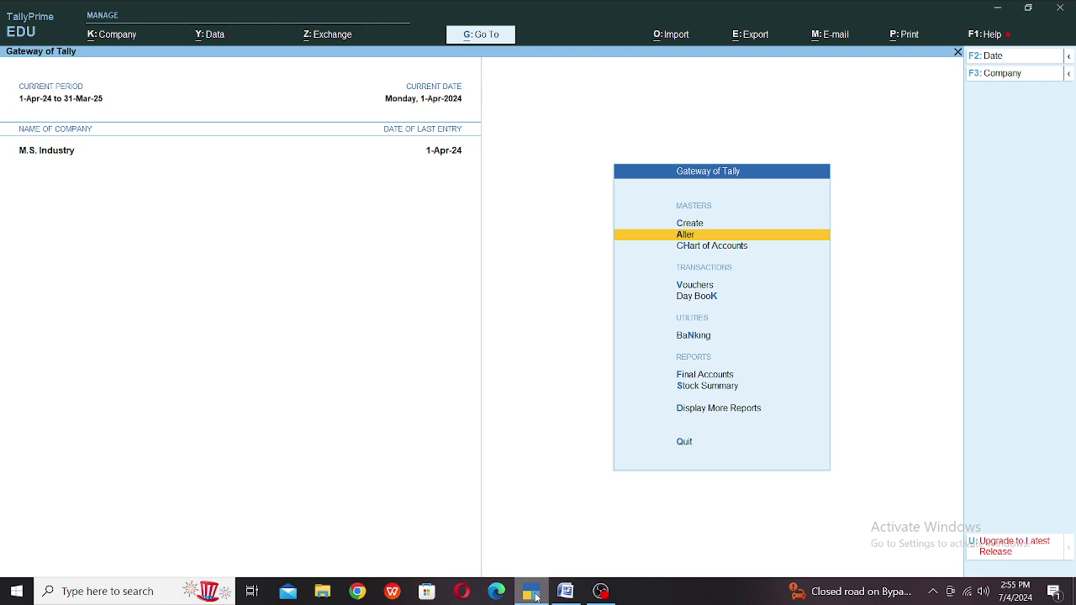
key(Return)
text(LSAL)
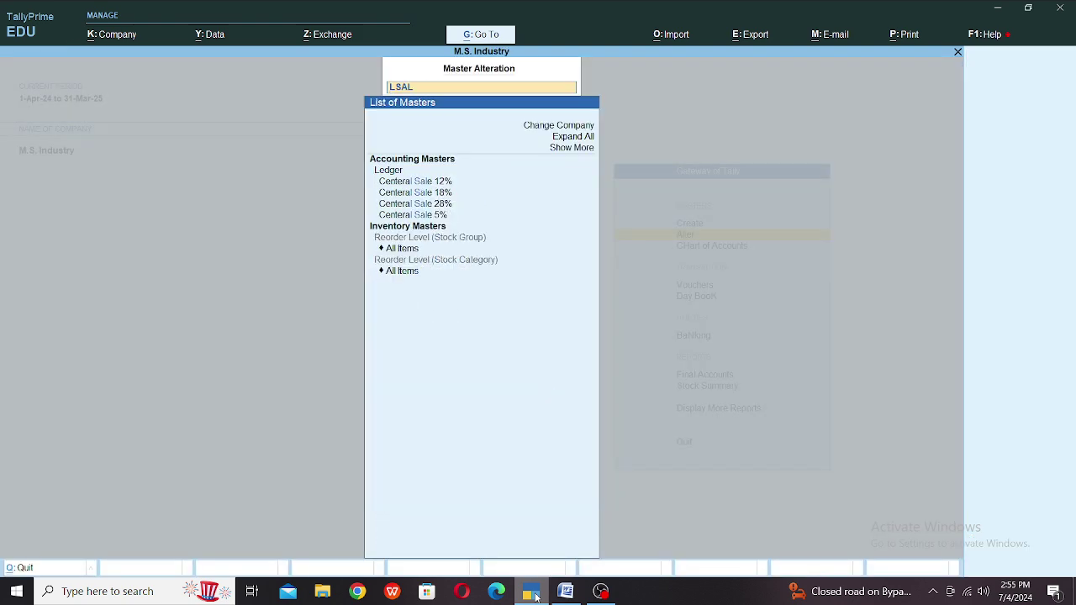
key(Escape)
key(Escape)
key(Return)
key(Escape)
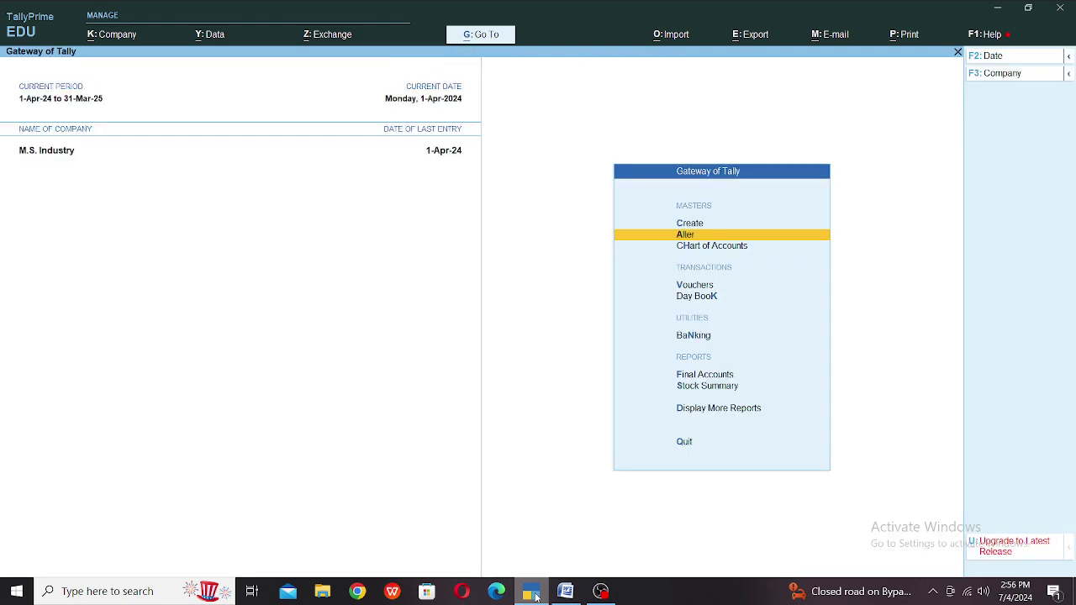
Step: Open the SALARY ledger for alteration to check which group it belongs to, and leave it without changes
key(Up)
key(Down)
key(Return)
key(Down)
key(Return)
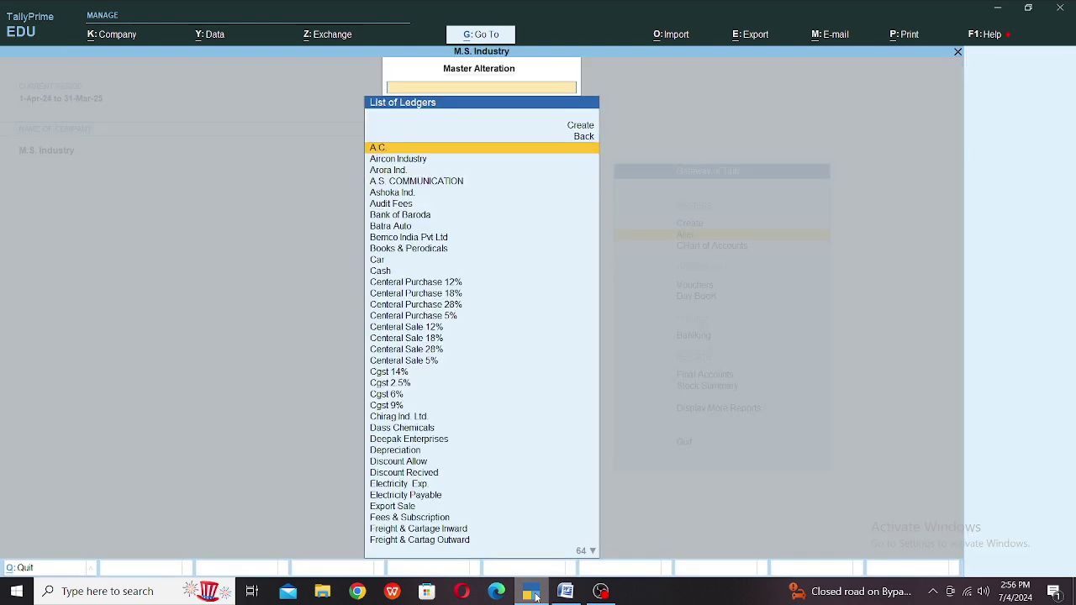
text(SAL)
key(Down)
key(Return)
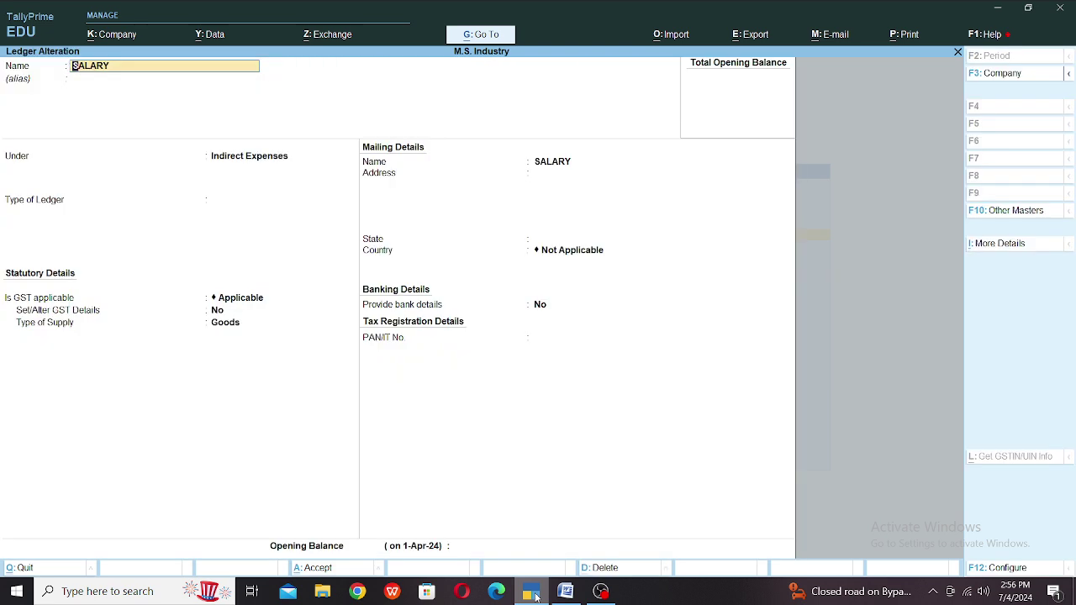
key(Return)
key(Return)
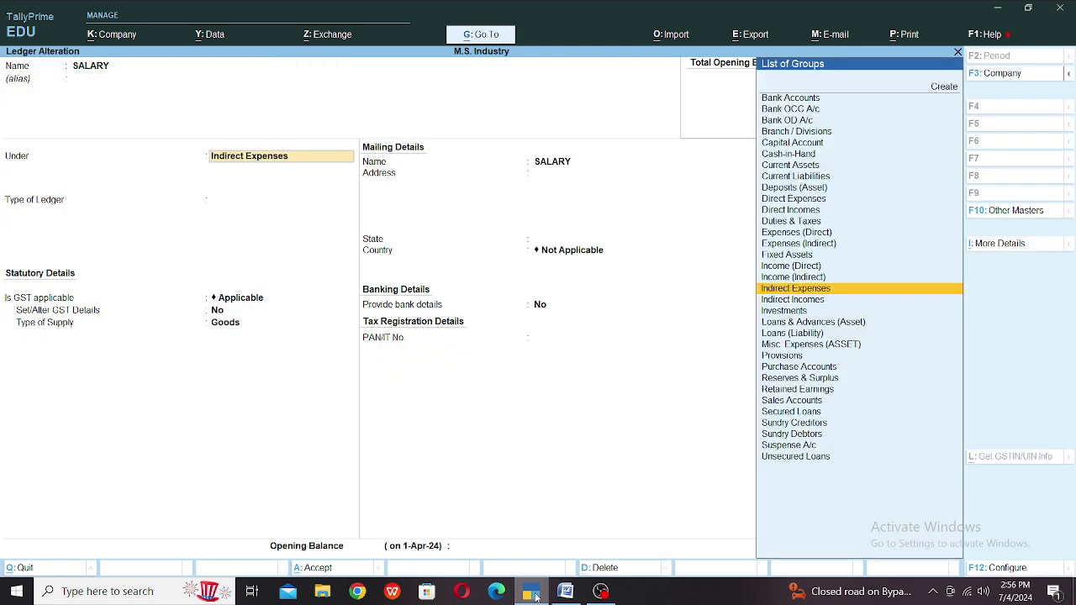
key(Escape)
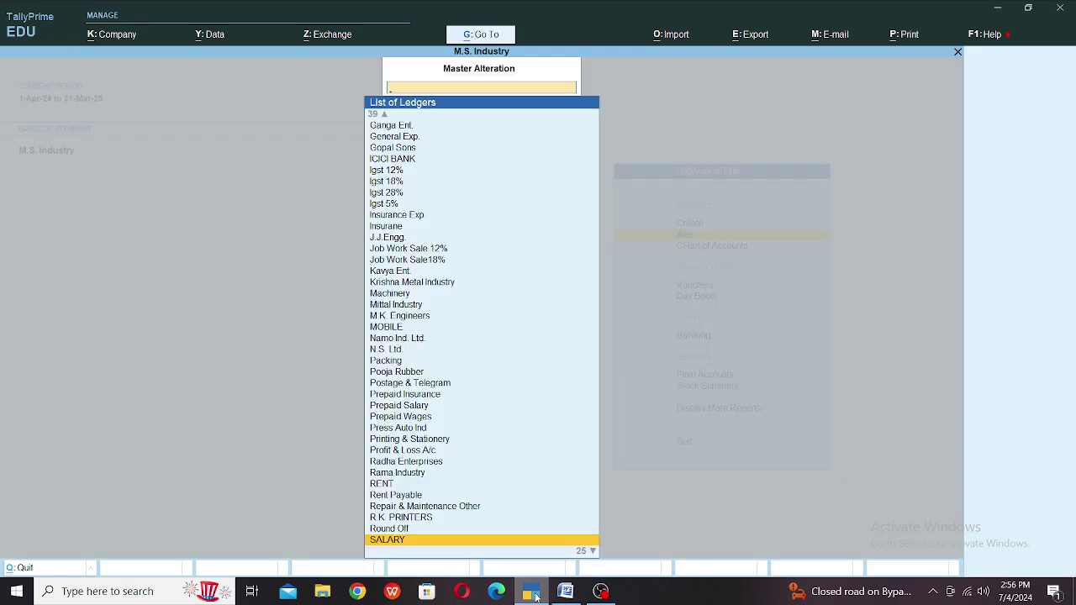
key(Escape)
key(Escape)
key(Up)
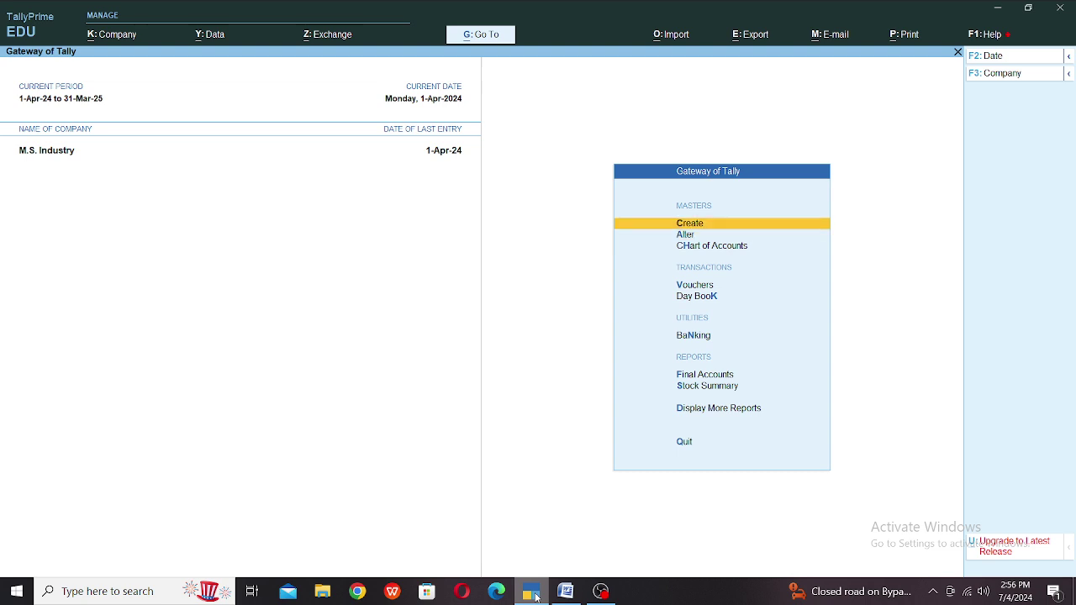
Step: Create a ledger named EMPLOYER CONTRIBUTION TO ESI under the Indirect Expenses group and save it
key(Return)
key(Down)
key(Return)
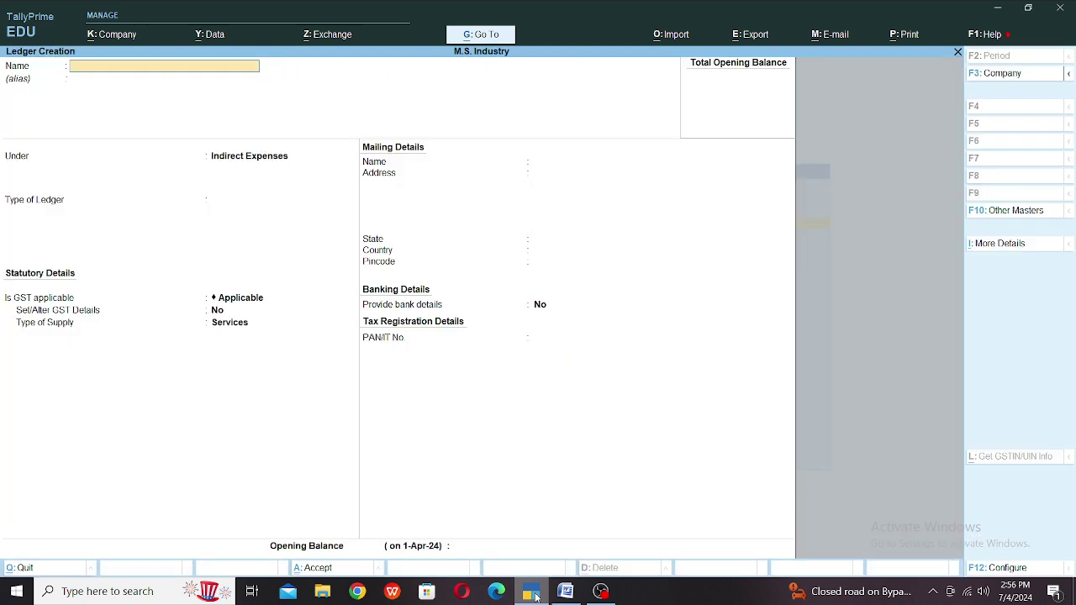
text(EMPLOYER CONTRIBUTION)
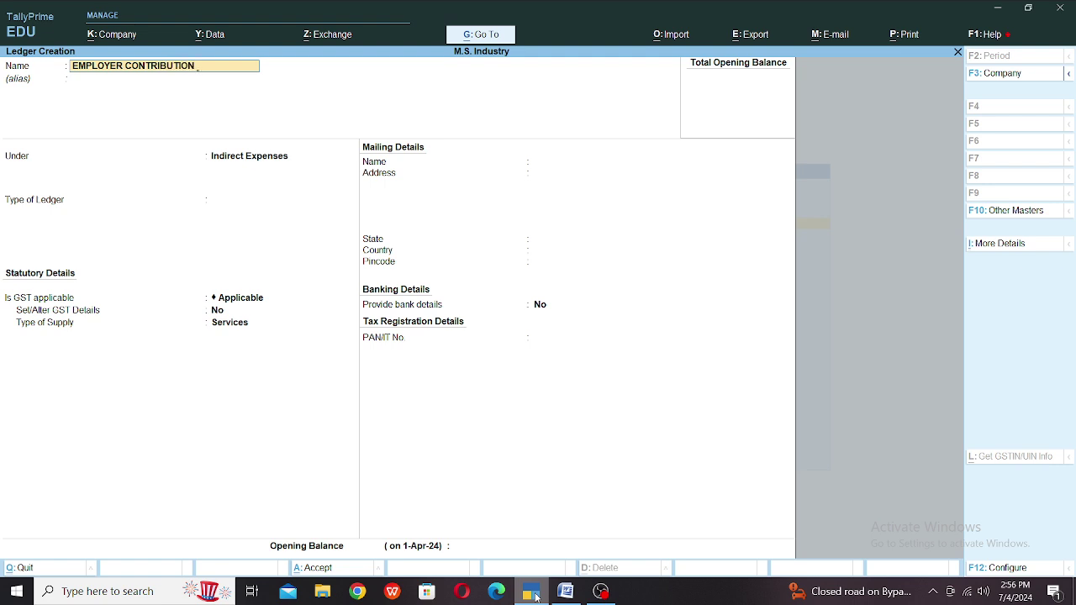
text( TO ES)
key(Return)
key(Return)
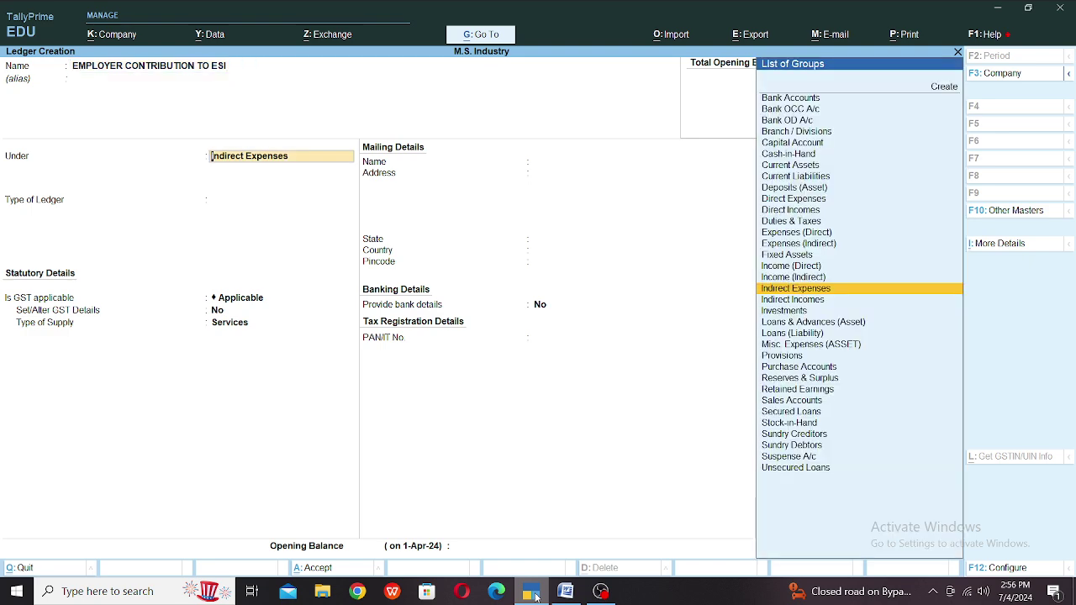
text(EX)
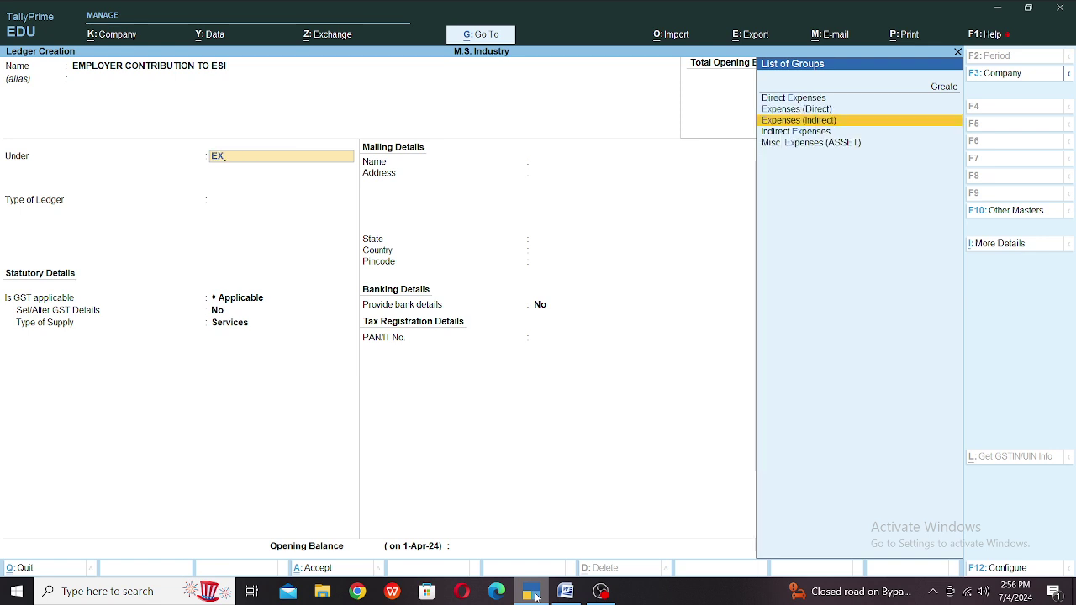
key(Return)
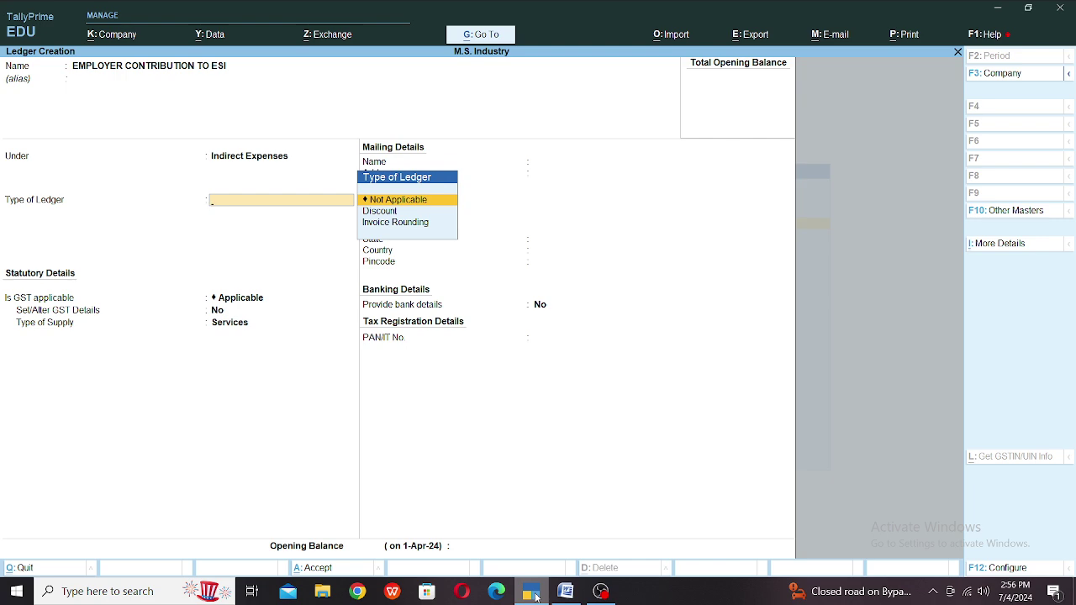
key(Return)
key(ctrl)
key(ctrl+a)
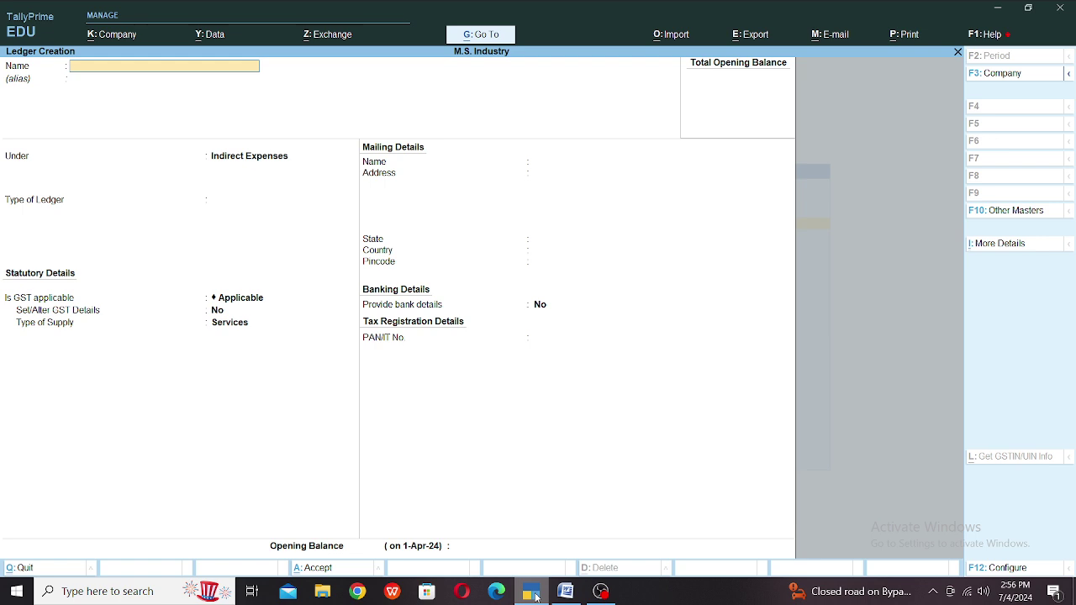
Step: Create a ledger named EMPLOYER CONTRIBUTION TO EPF under Indirect Expenses and save it
text(EMPLOYER CONTRIBUTION )
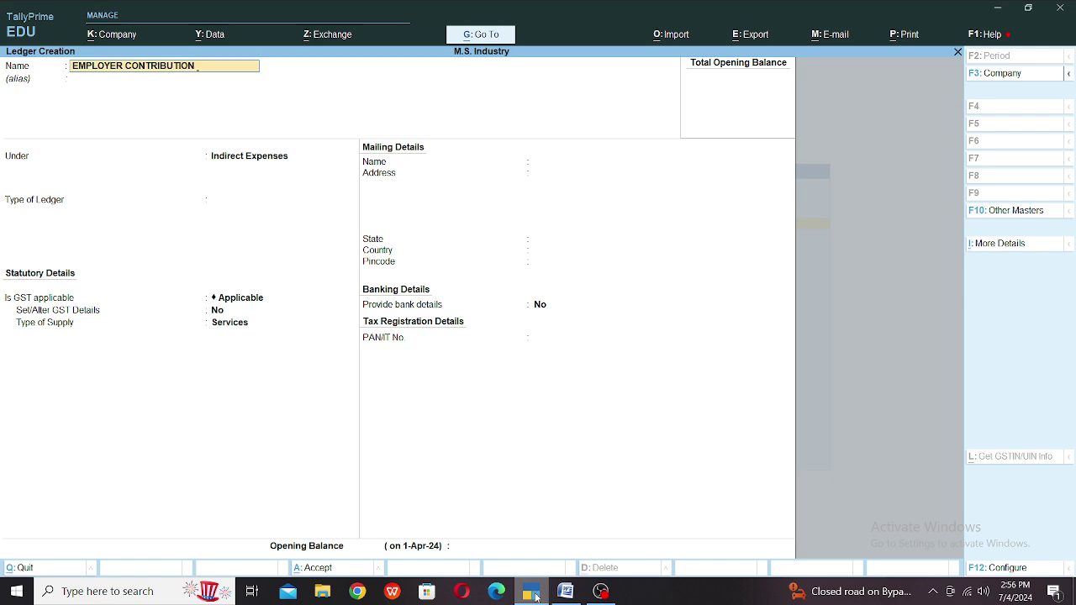
text(TO EPF)
key(Return)
key(Return)
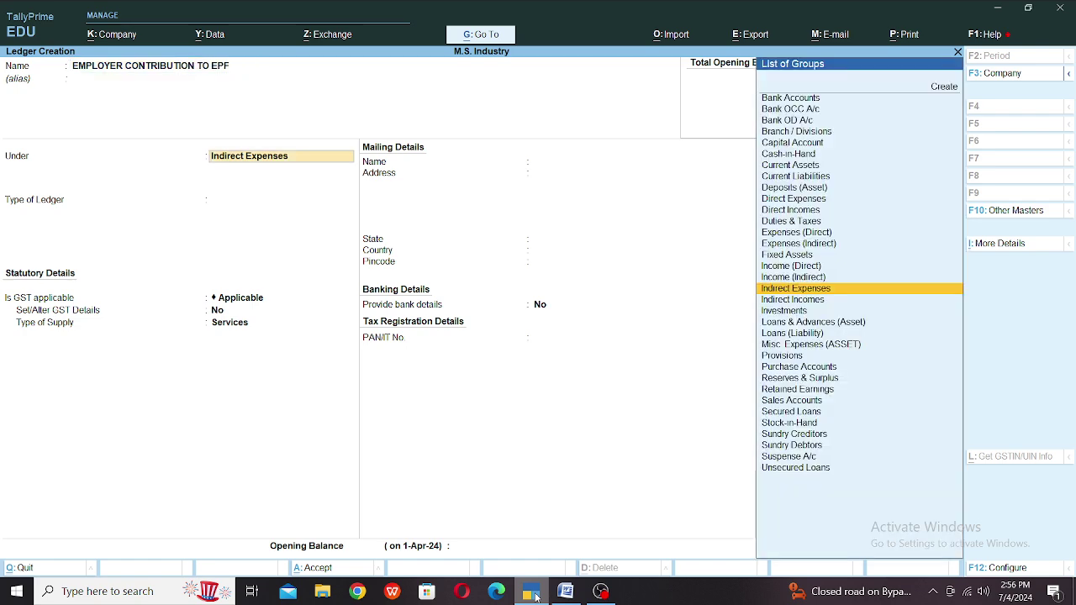
key(ctrl+a)
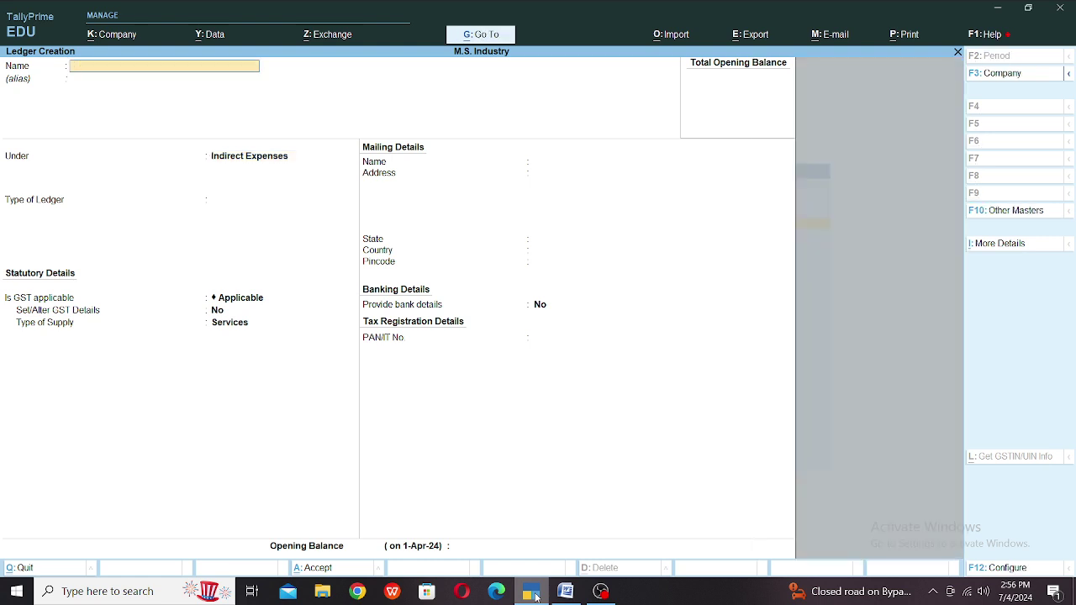
Step: Create a ledger named ESI PAYABLE under the Current Liabilities group and save it
text(ESI C)
key(BackSpace)
text(CON)
key(BackSpace)
key(BackSpace)
key(BackSpace)
key(BackSpace)
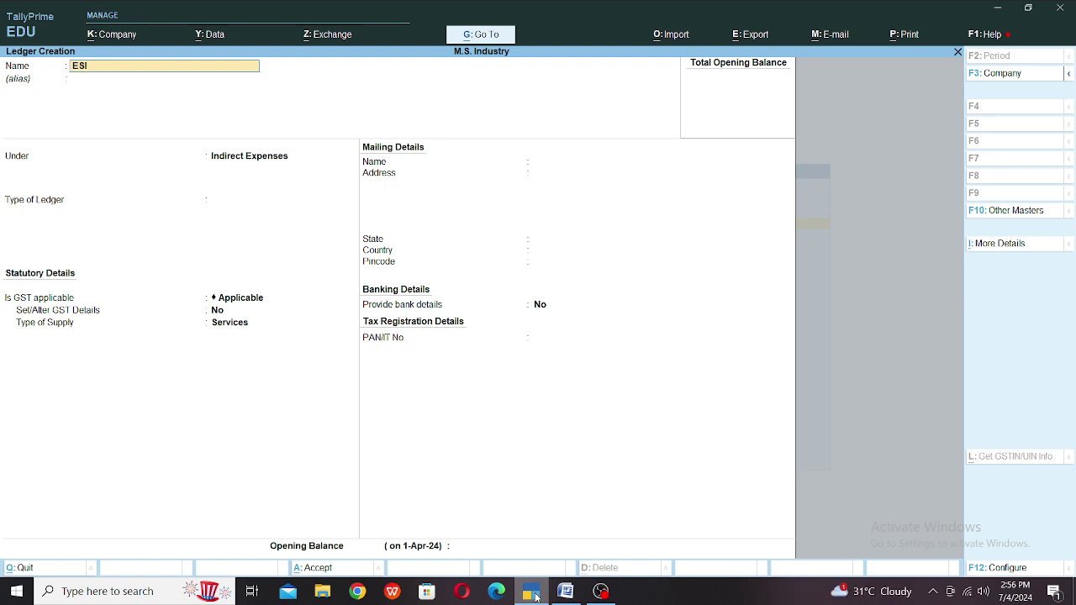
text(PAYABLE)
key(Return)
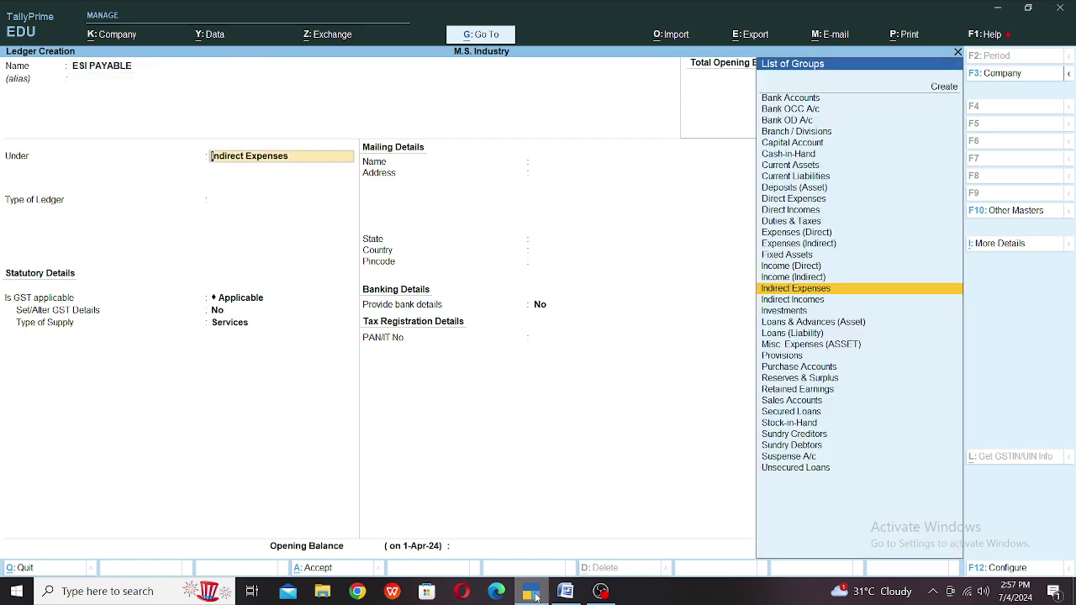
text(CU)
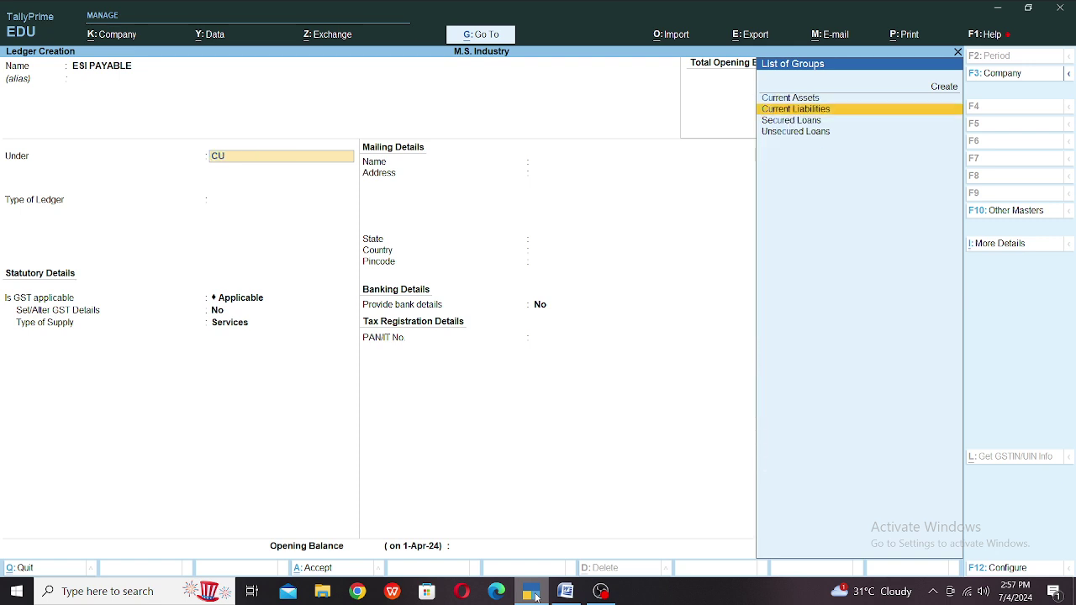
key(Return)
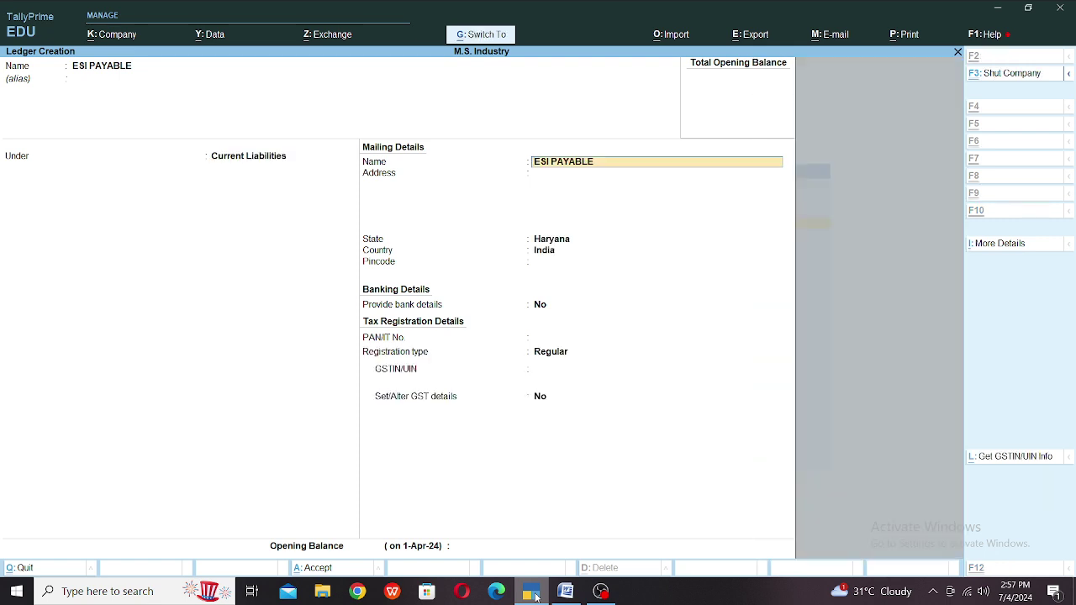
key(ctrl+a)
Step: Create a ledger named EPF PAYALE under Current Liabilities, save it and leave ledger creation
text(EPF)
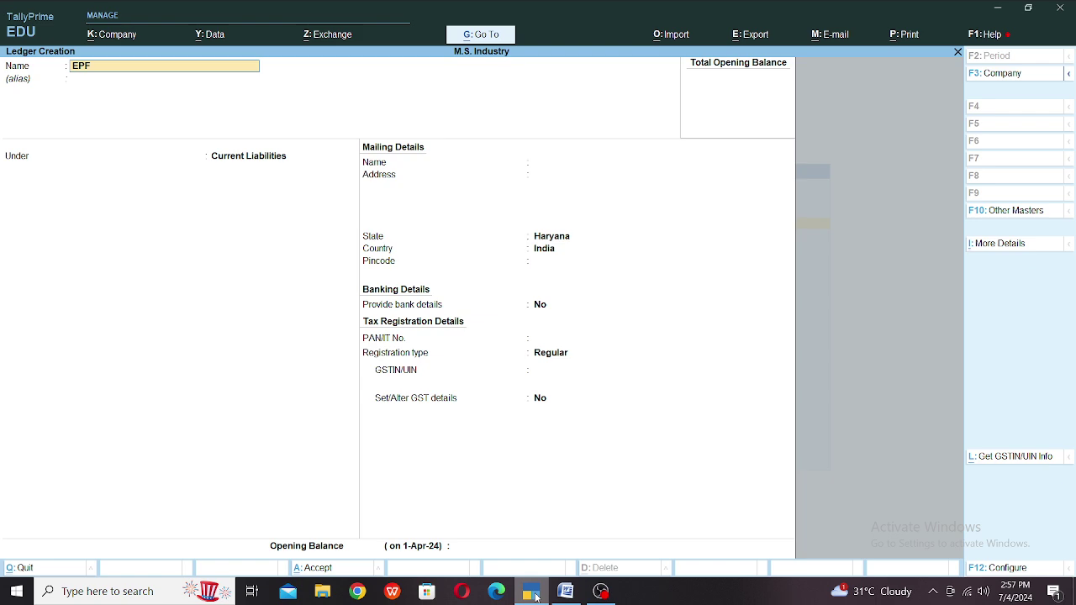
text( PAYALE)
key(Return)
key(Return)
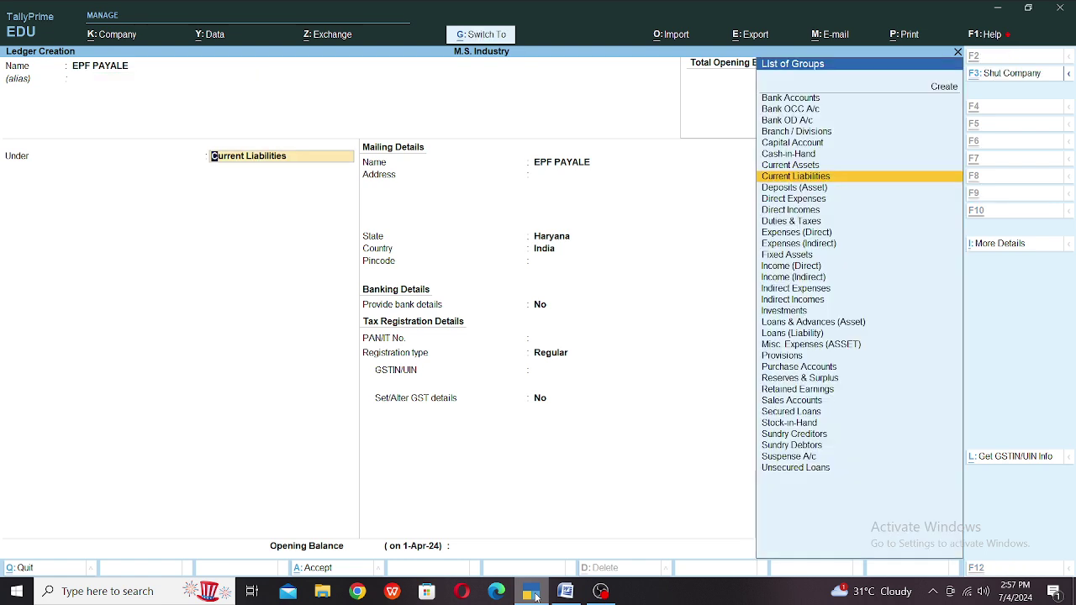
key(ctrl+a)
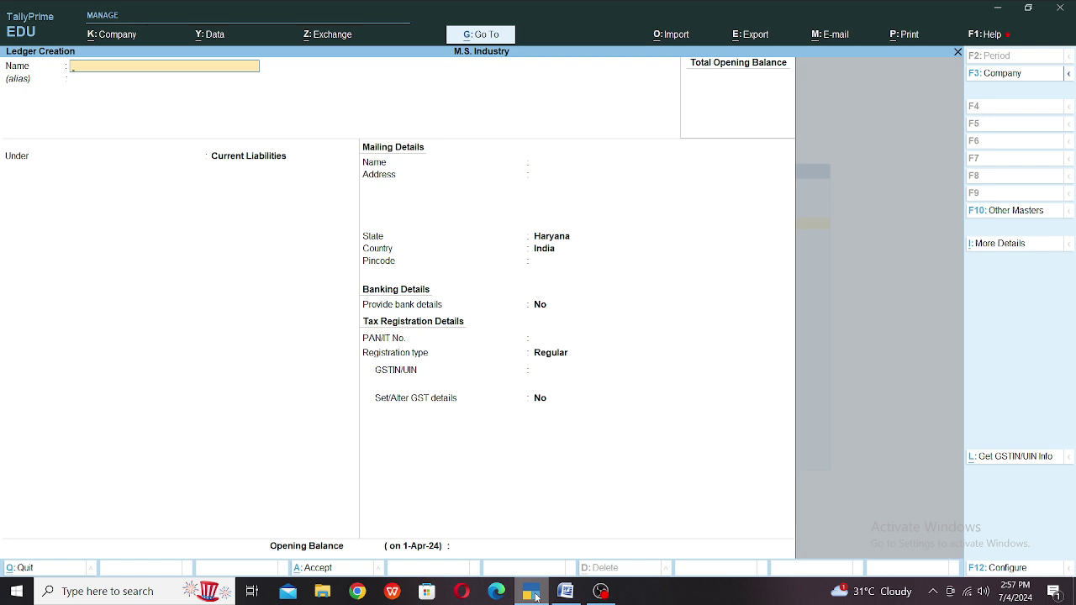
key(Escape)
key(y)
key(Escape)
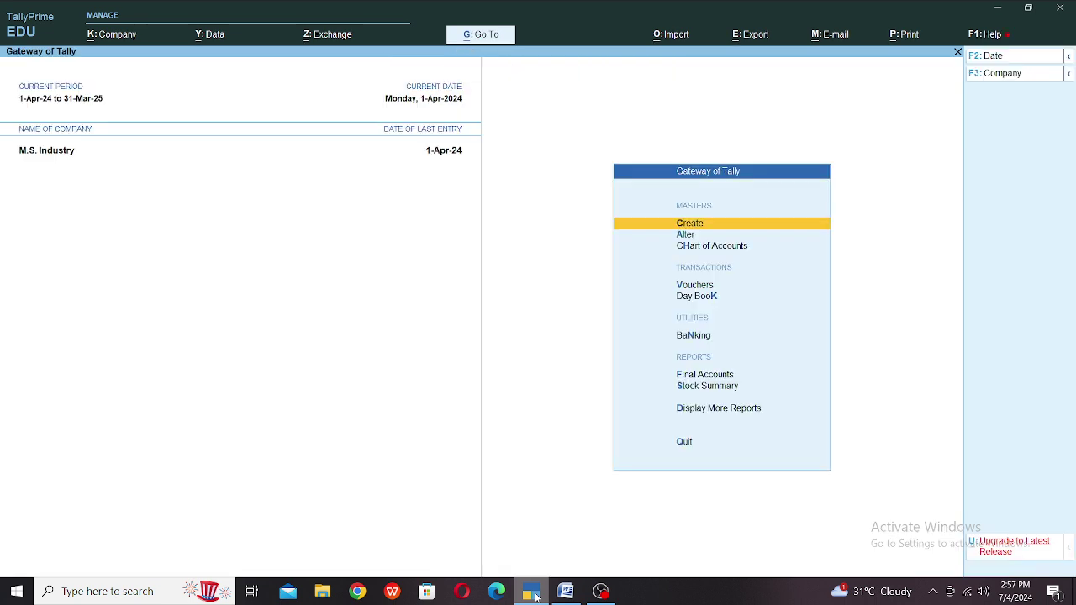
Step: Start a new accounting voucher and change its type to Journal
key(Down)
key(Down)
key(Down)
key(Return)
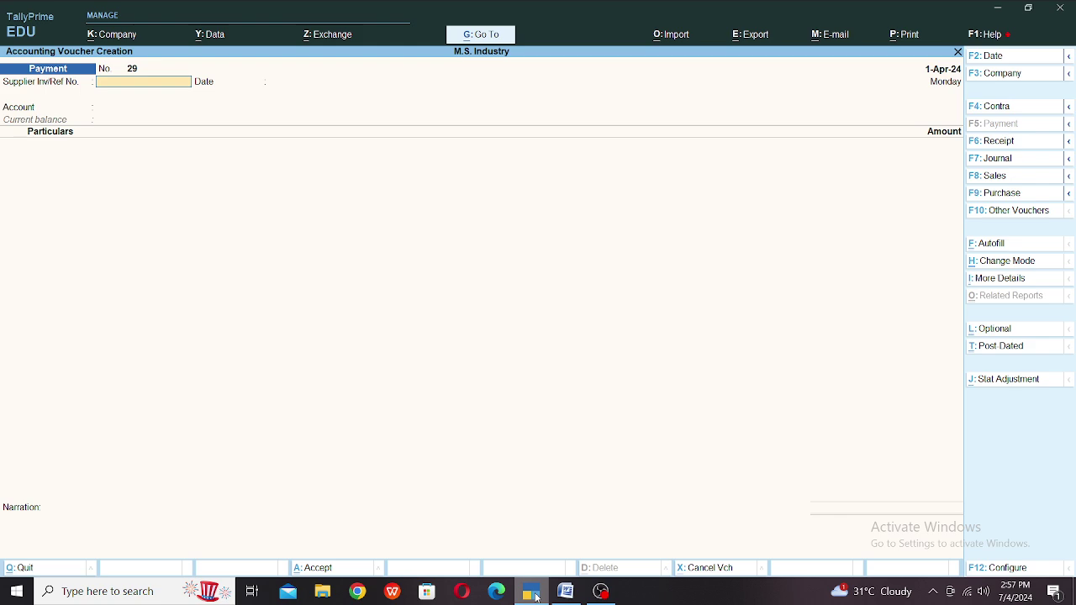
click(536, 592)
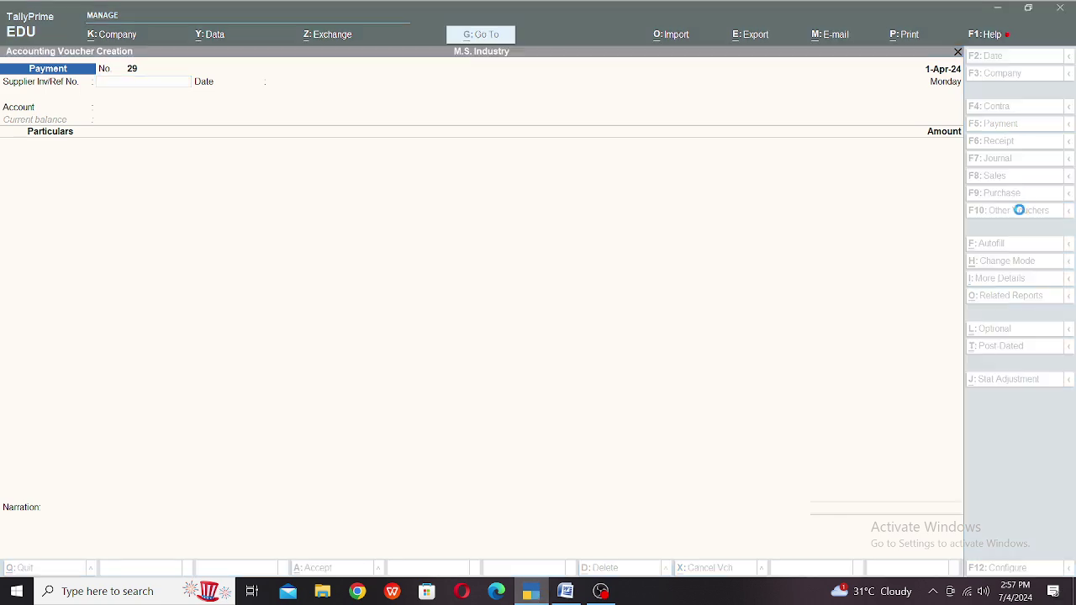
key(Escape)
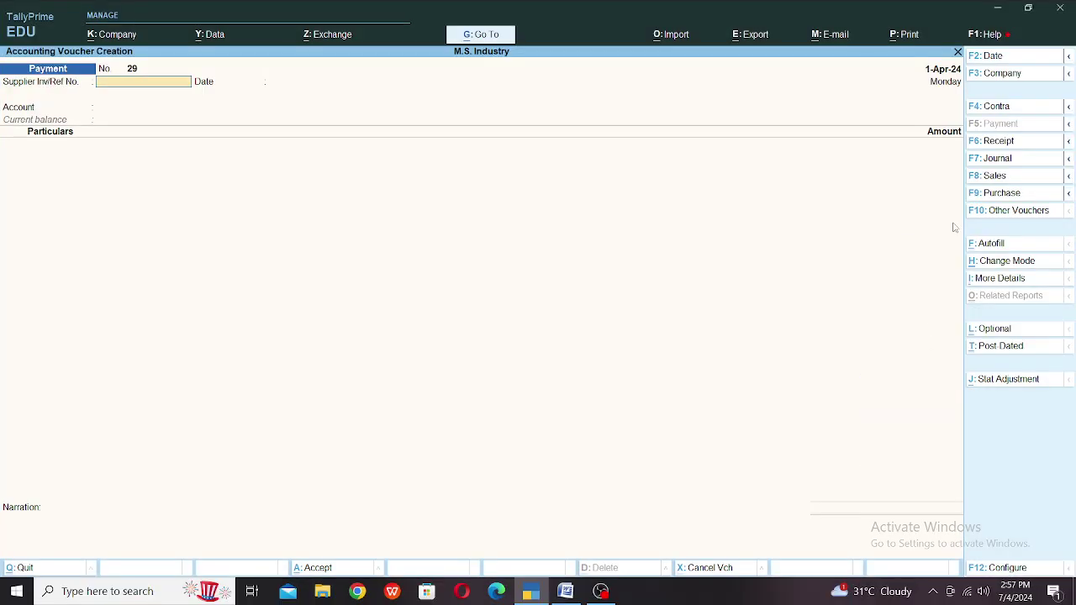
click(996, 160)
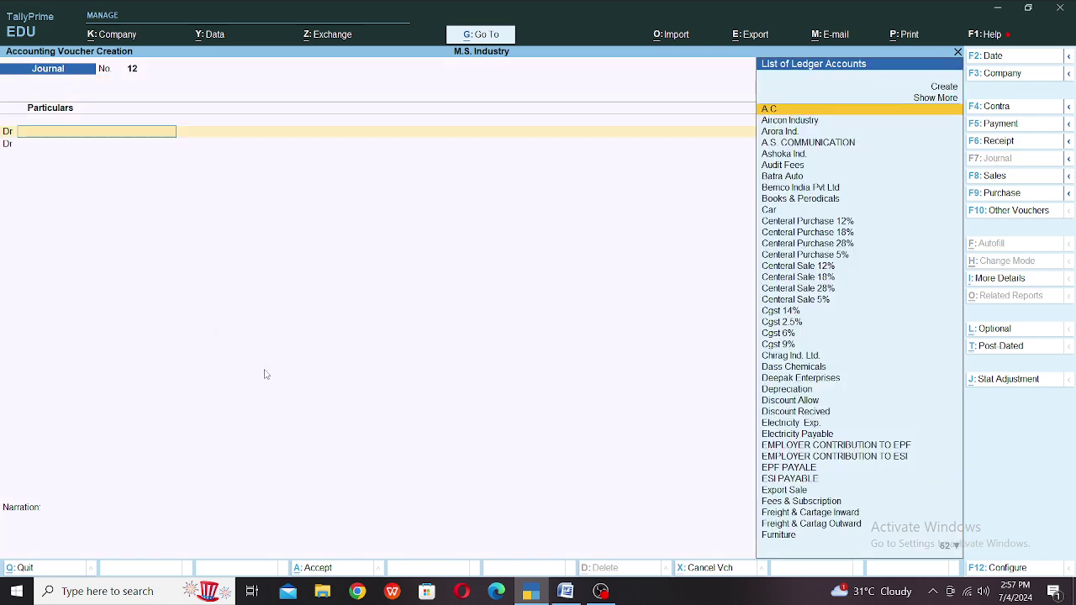
Step: Debit the SALARY ledger with 4,00,000 in the journal voucher, leaving its tax classification blank
text(SAL)
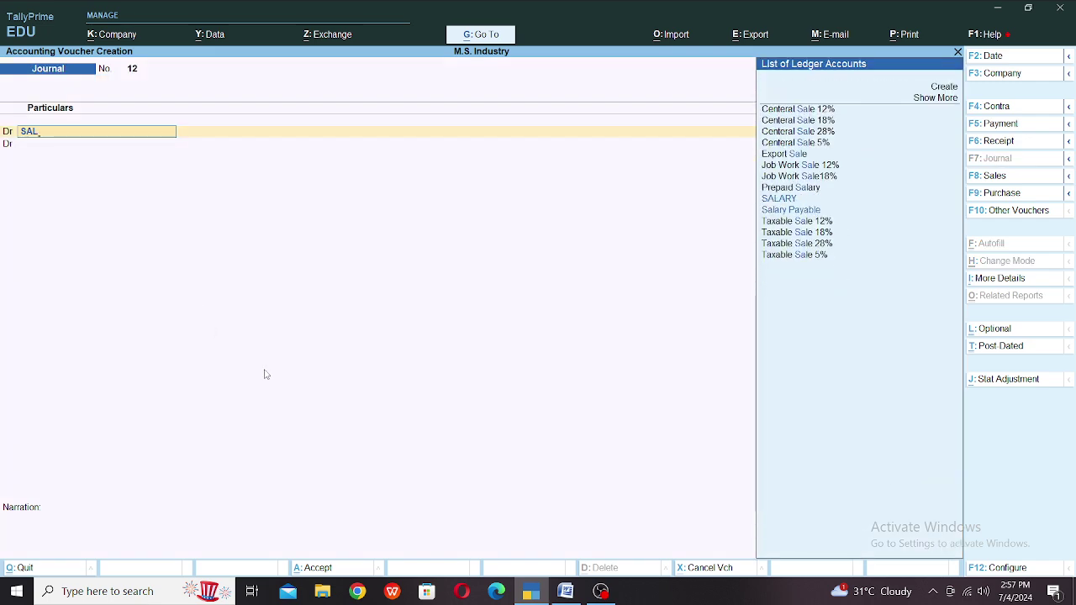
key(Down)
key(Up)
key(Return)
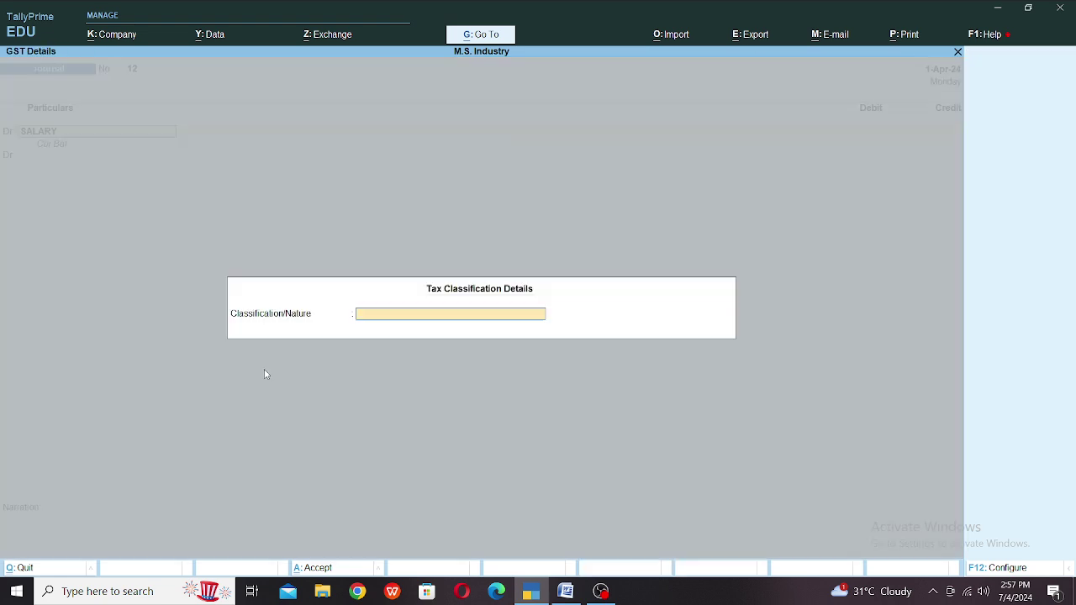
key(Return)
text(4)
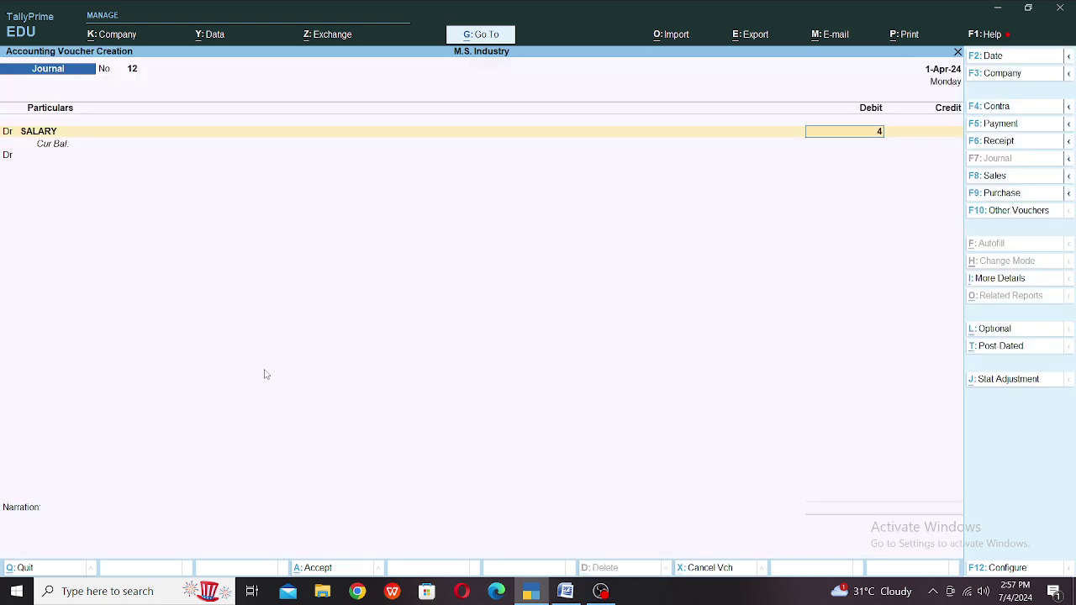
text(,00,000)
key(Return)
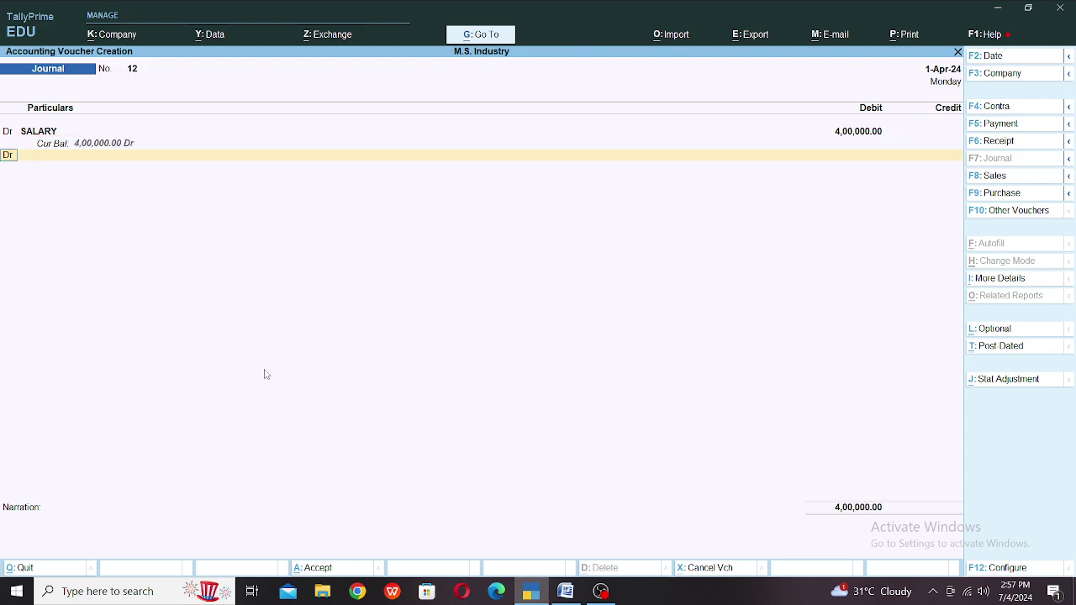
Step: Check the contribution figures in the Word document, return to TallyPrime and credit ESI PAYABLE with 3,000
text(c)
key(Return)
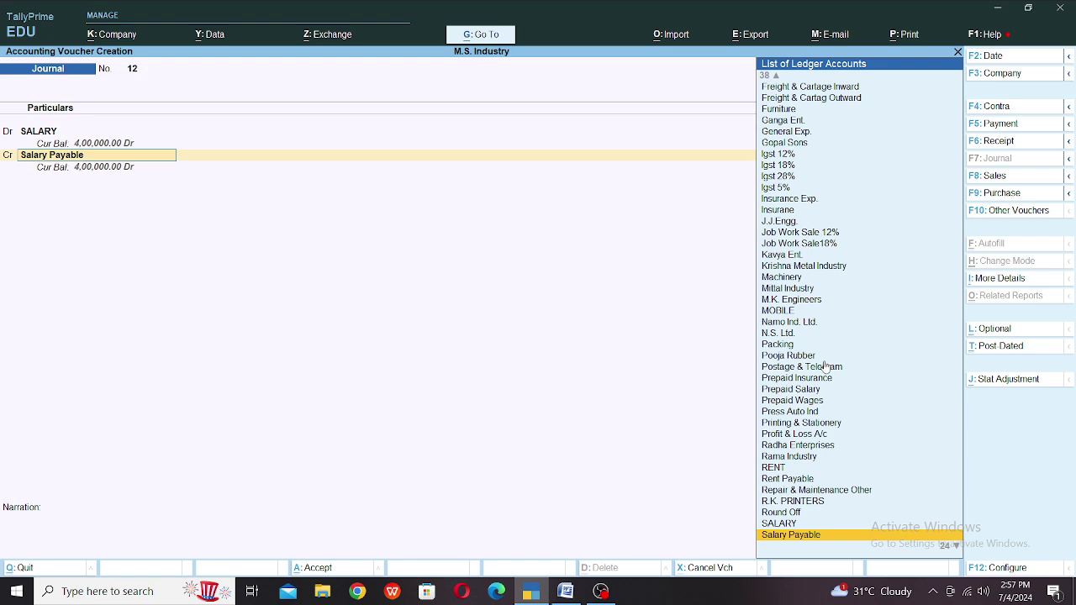
click(580, 591)
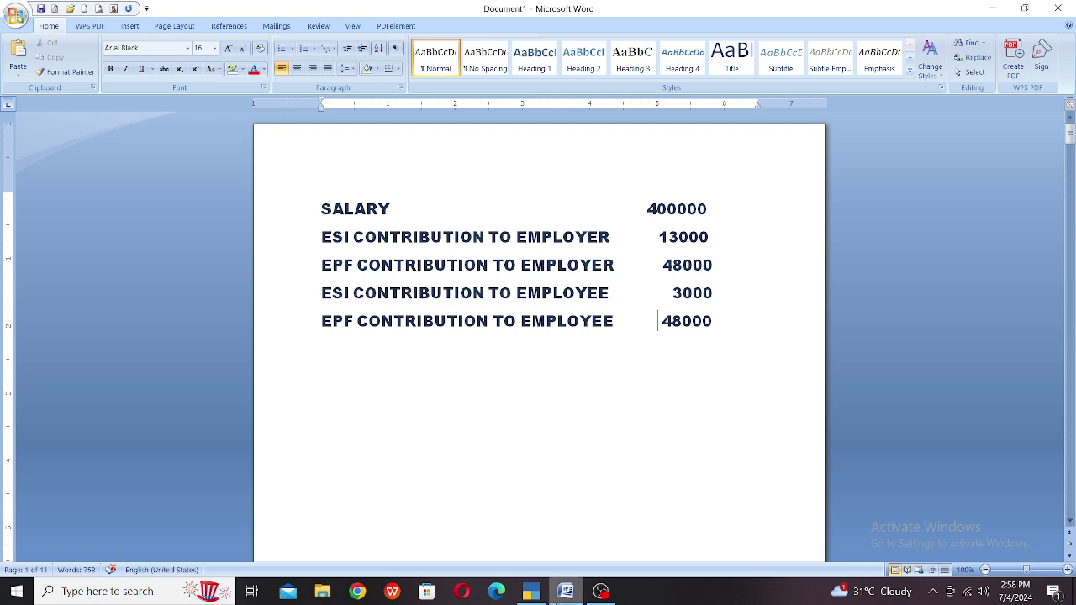
click(538, 594)
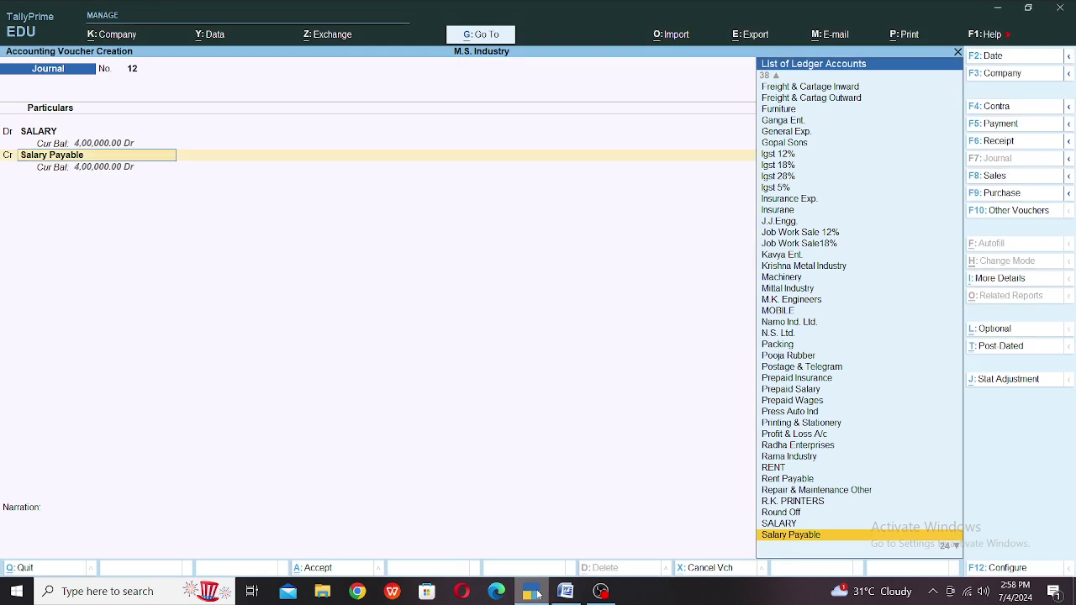
text(ESI)
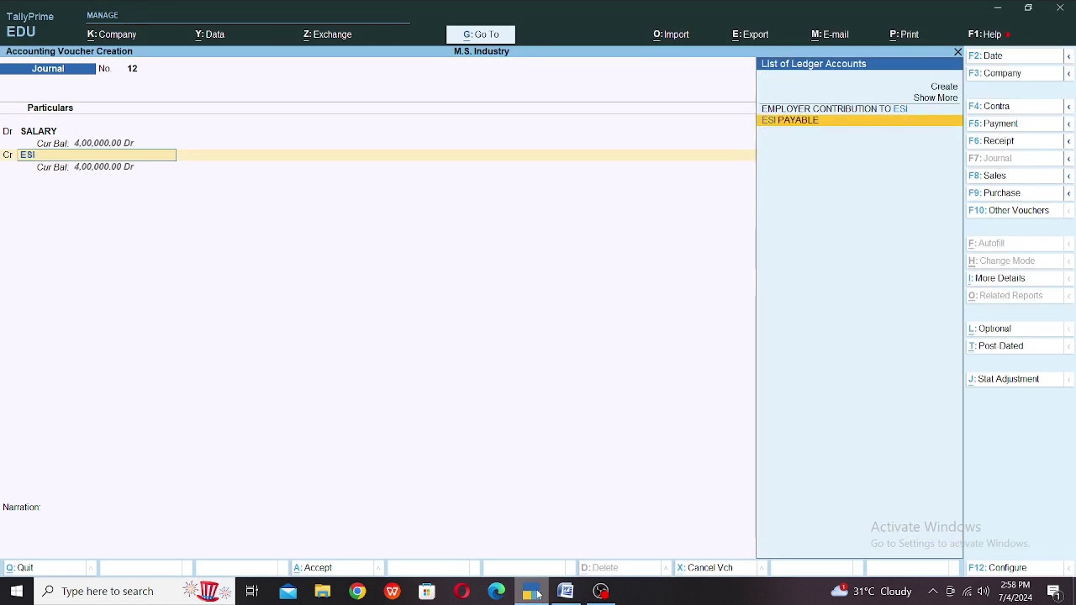
key(Return)
key(BackSpace)
text(3000)
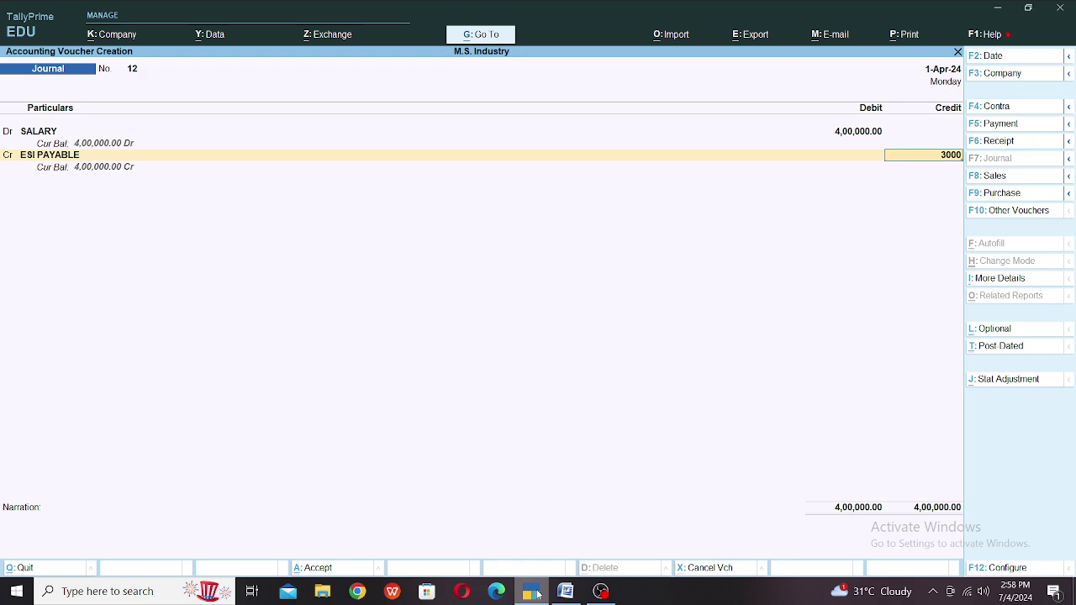
key(Return)
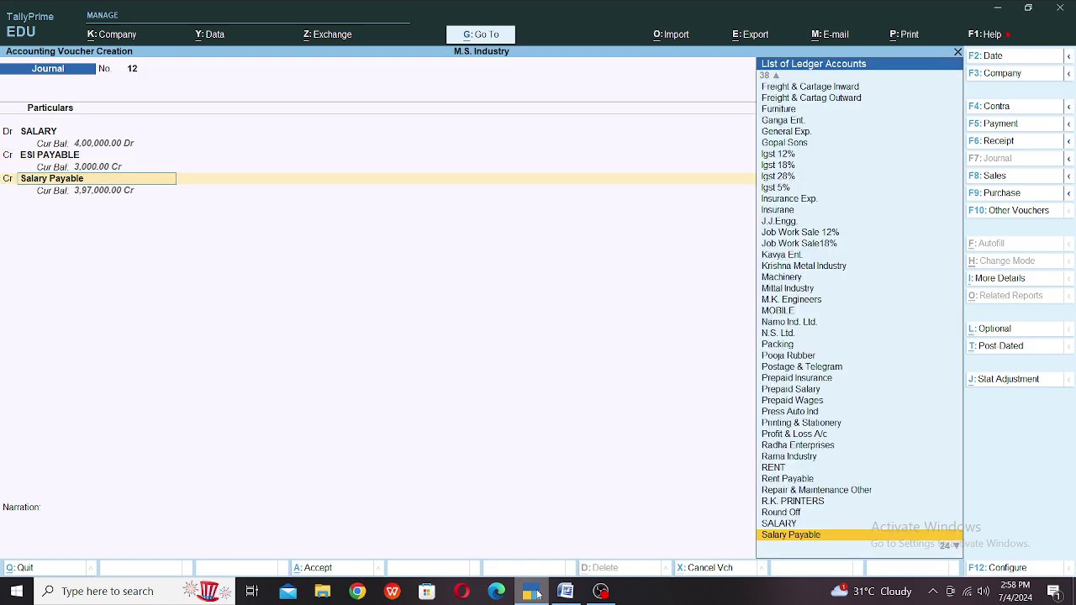
Step: Credit EPF PAYALE with 48,000 in the salary journal voucher
text(EPF)
key(Return)
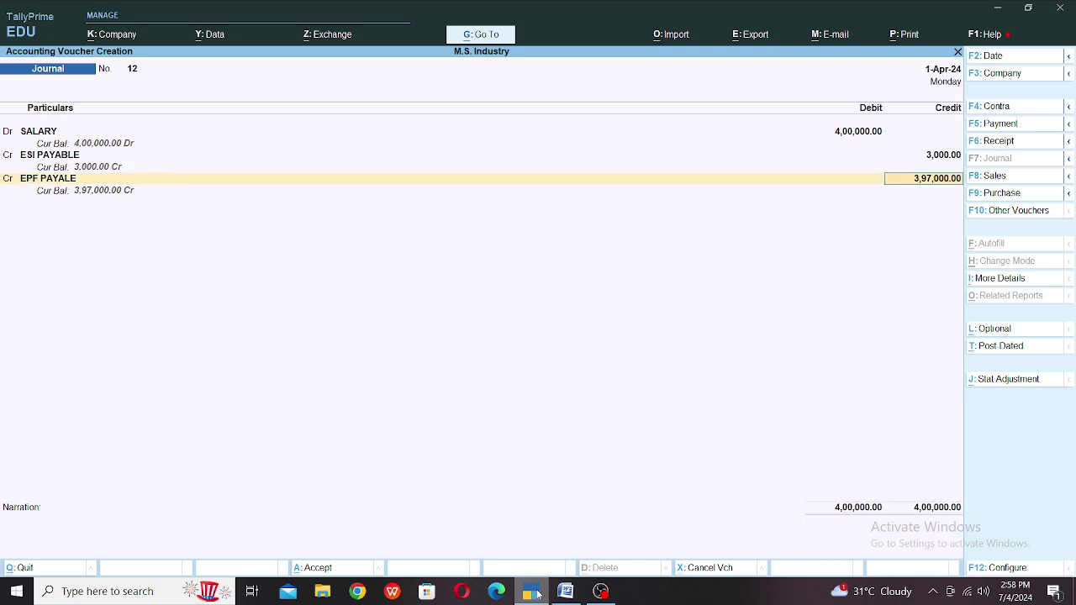
text(48000)
key(Return)
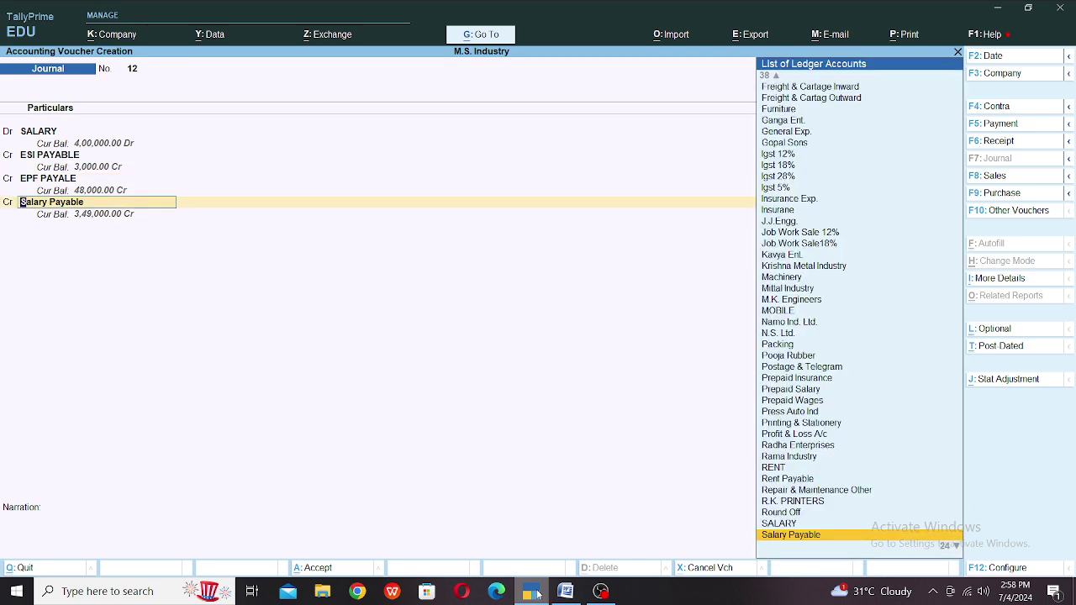
Step: Credit Salary Payable with the remaining 3,49,000, recheck the Word figures and save the voucher without a narration
key(Return)
key(Return)
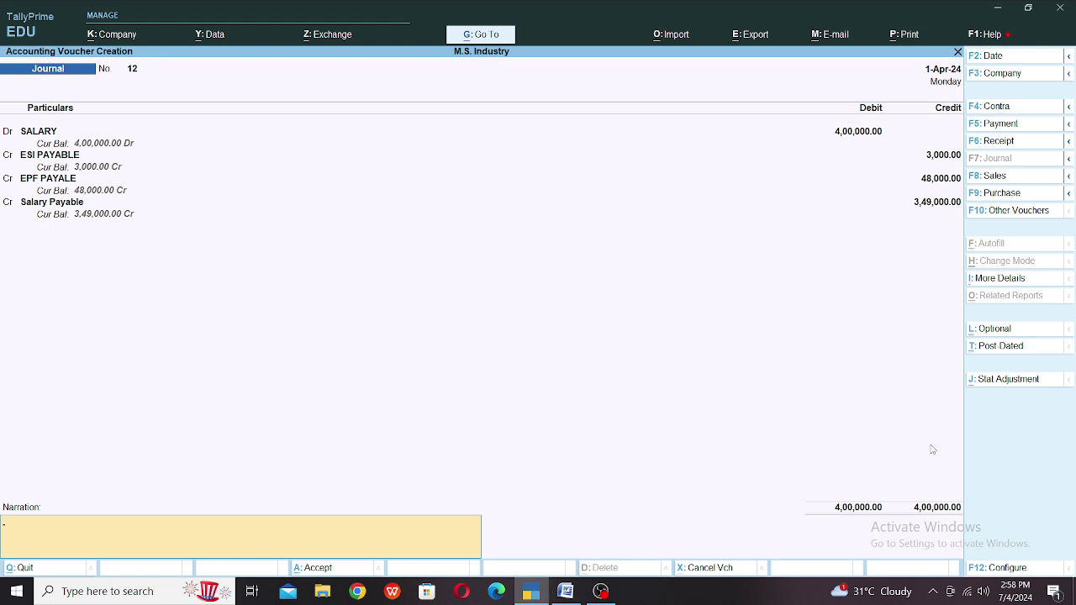
click(567, 595)
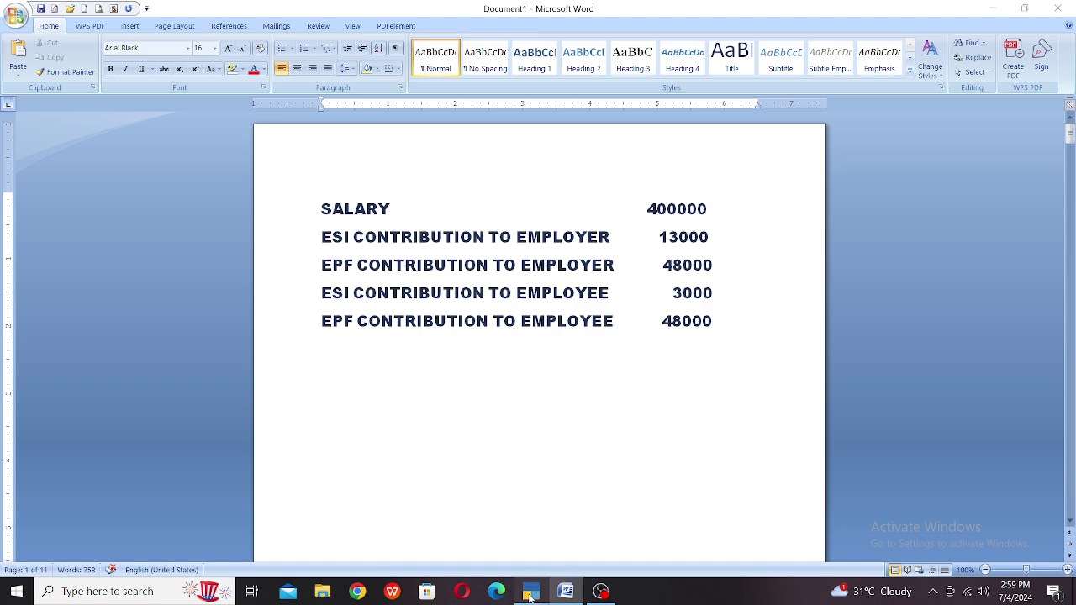
click(531, 594)
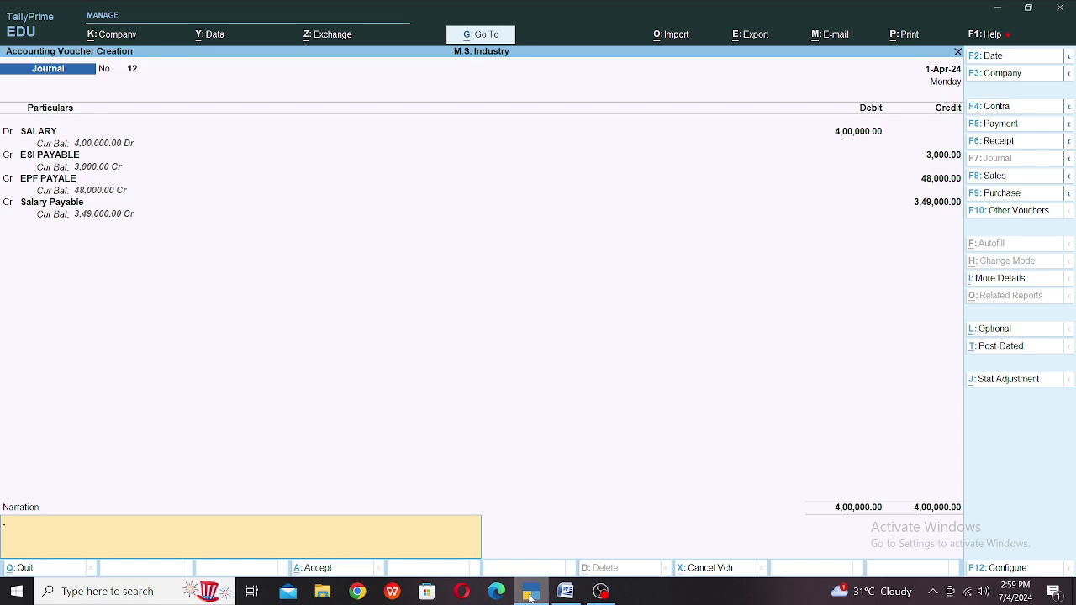
key(Return)
key(Return)
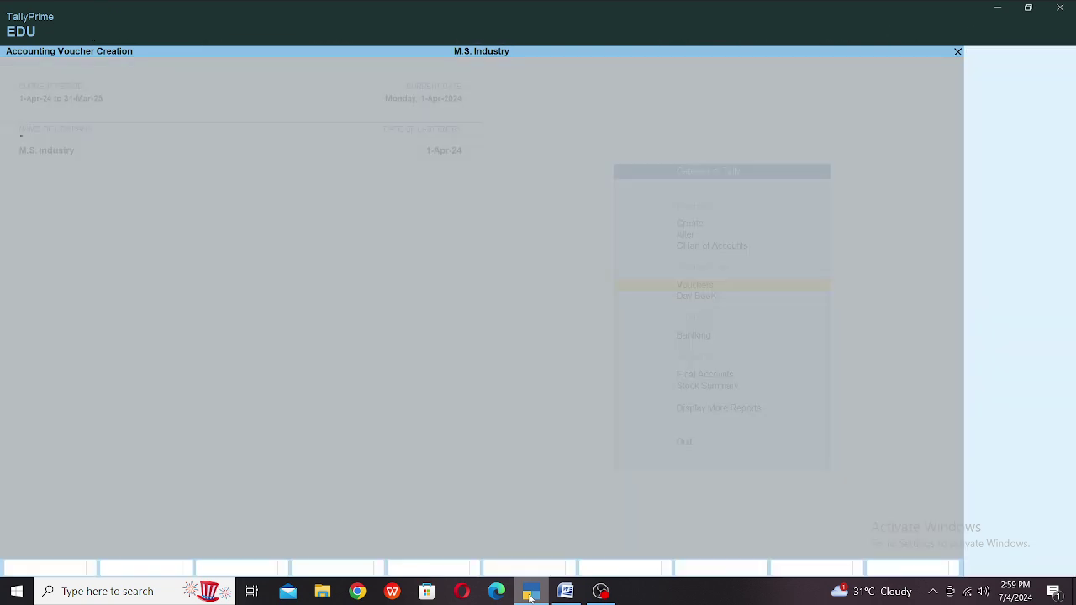
Step: Leave voucher creation and return to the Gateway of Tally, keeping the program open
key(Escape)
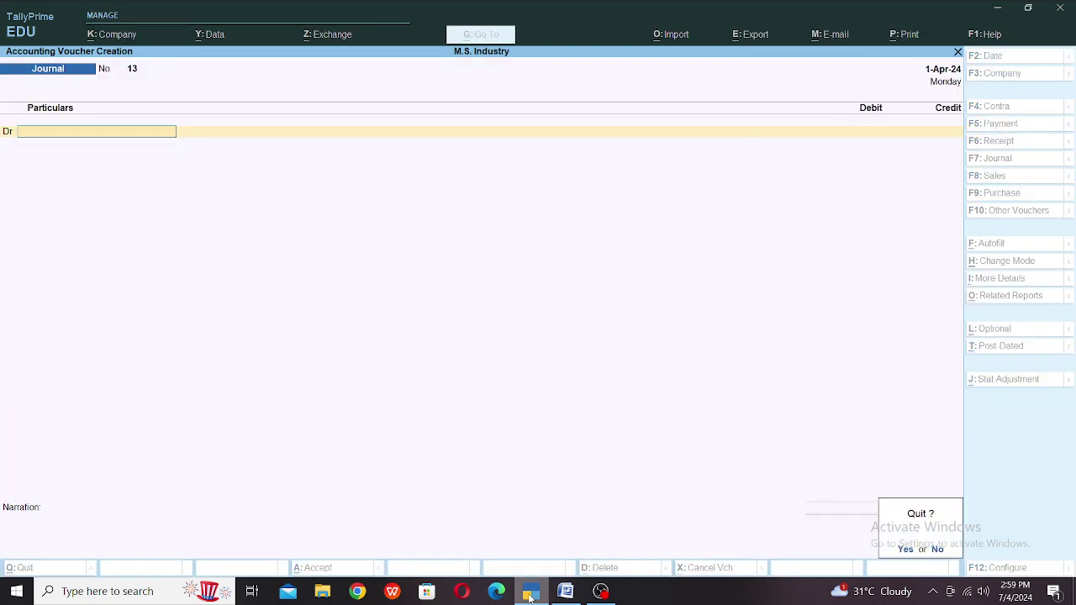
key(Return)
key(Down)
key(Down)
key(Down)
key(Down)
key(Escape)
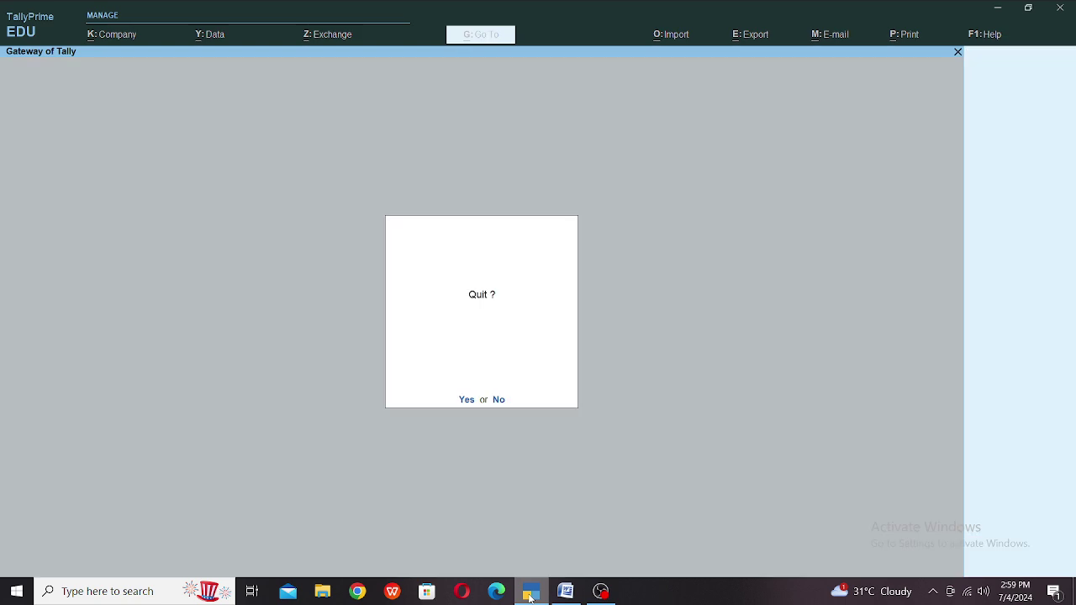
key(n)
Step: View the ledger vouchers of ESI PAYABLE from the account books and return to the Gateway of Tally
key(Down)
key(Down)
key(Down)
key(Down)
key(Down)
key(Down)
key(Down)
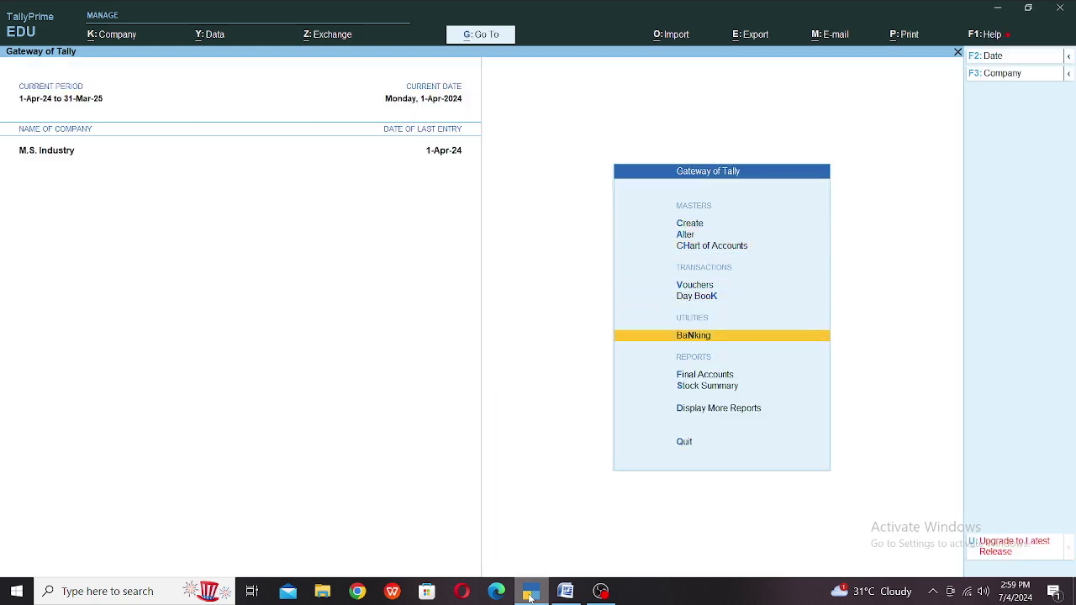
key(Down)
key(Return)
key(Down)
key(Down)
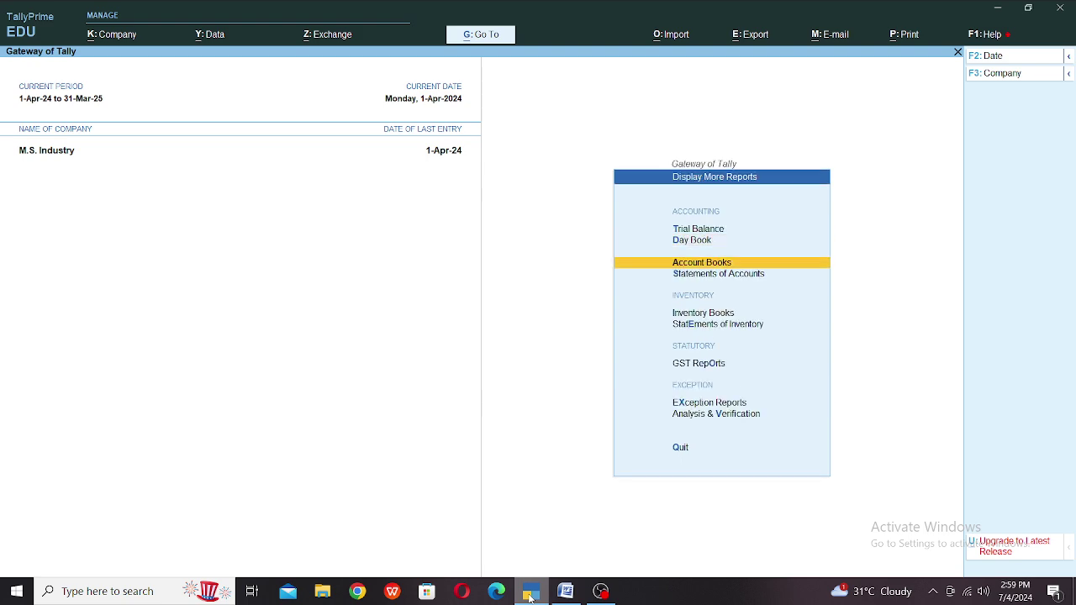
key(Return)
key(Down)
key(Return)
text(ESI)
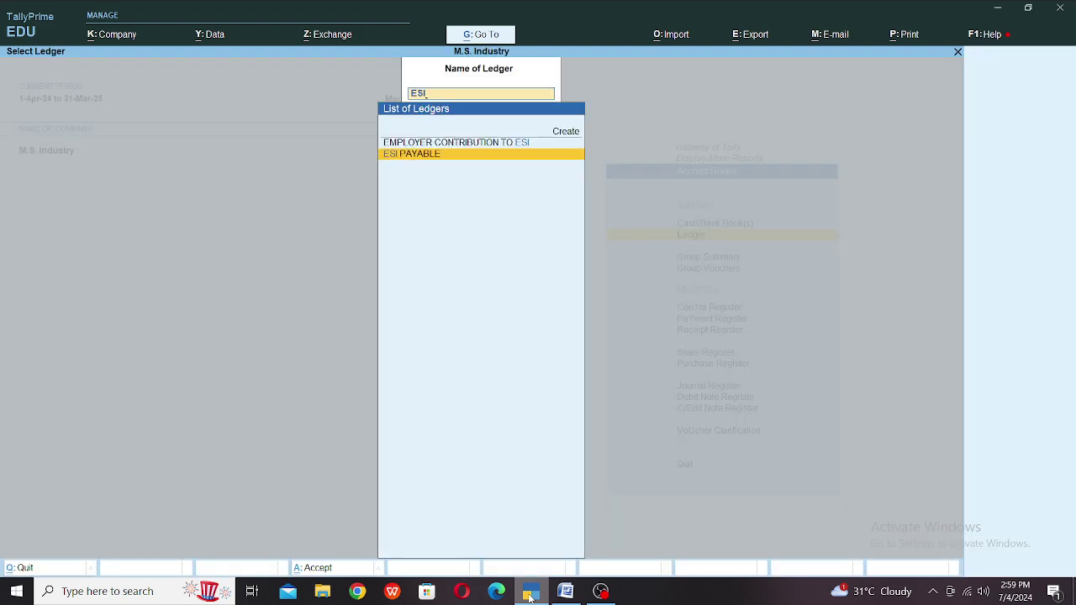
key(Return)
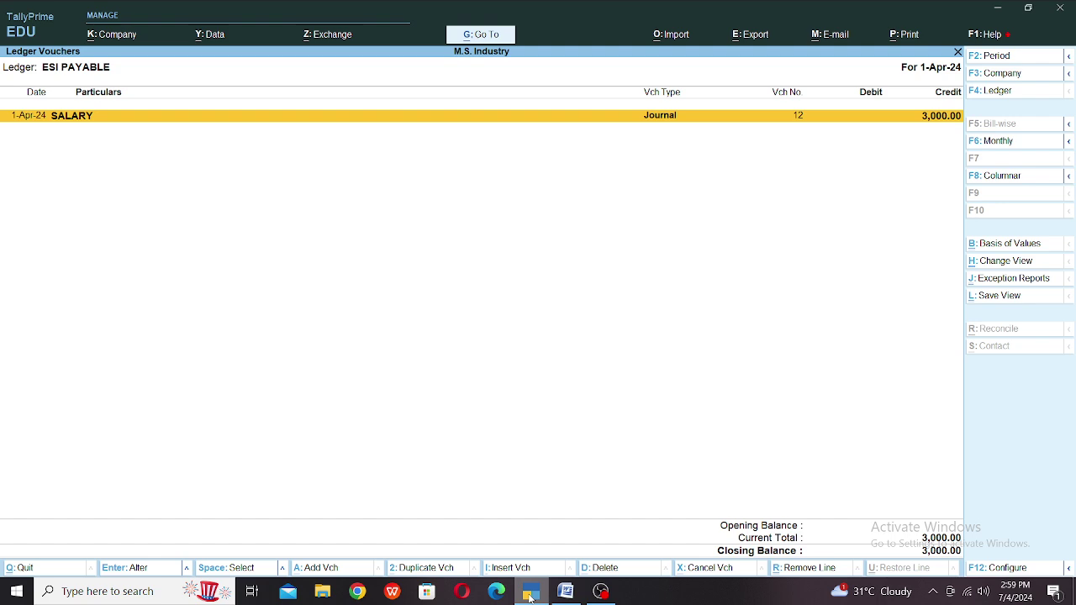
key(Escape)
key(Escape)
key(Escape)
key(Escape)
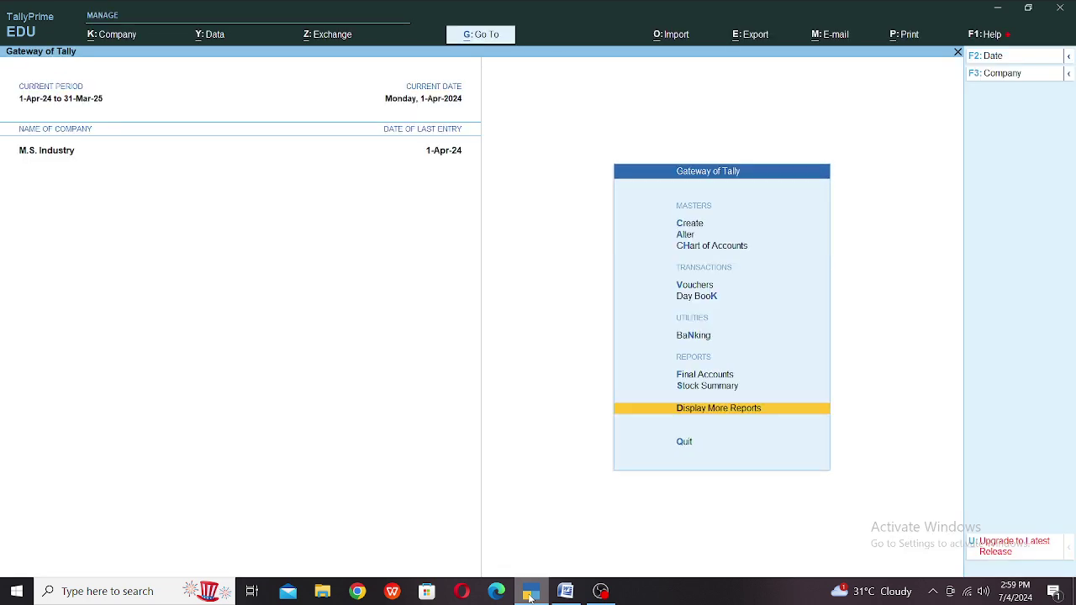
Step: Start a new journal voucher and debit EMPLOYER CONTRIBUTION TO ESI with 13,000
key(v)
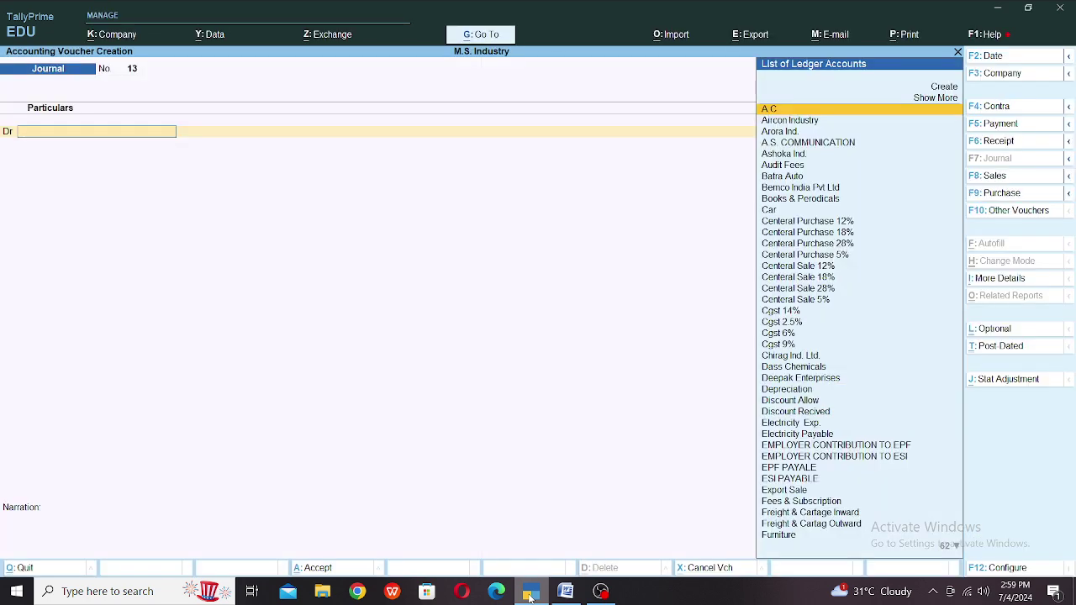
text(ESI)
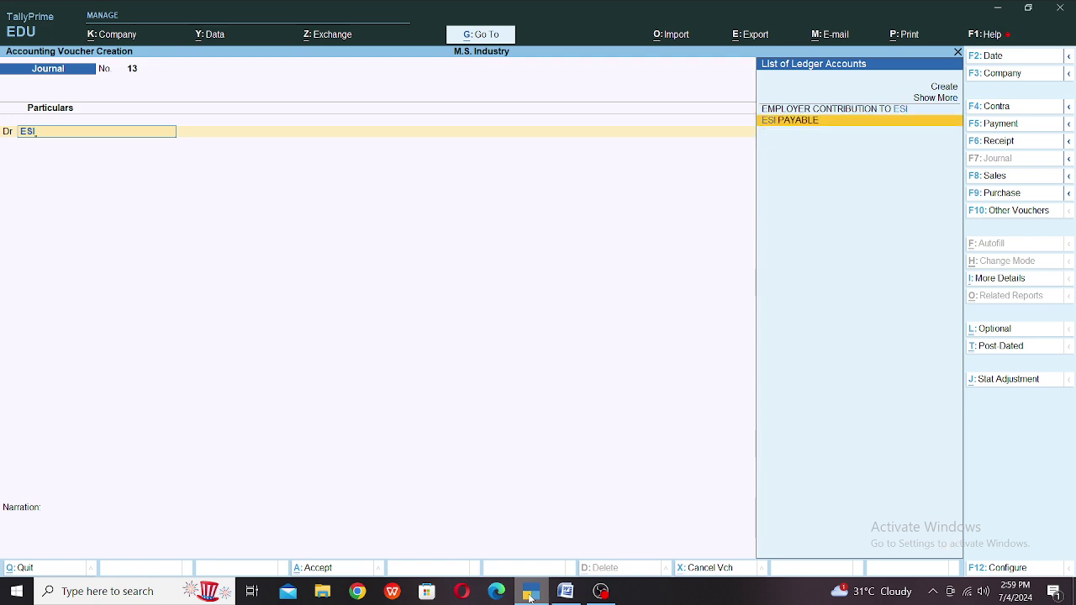
key(Return)
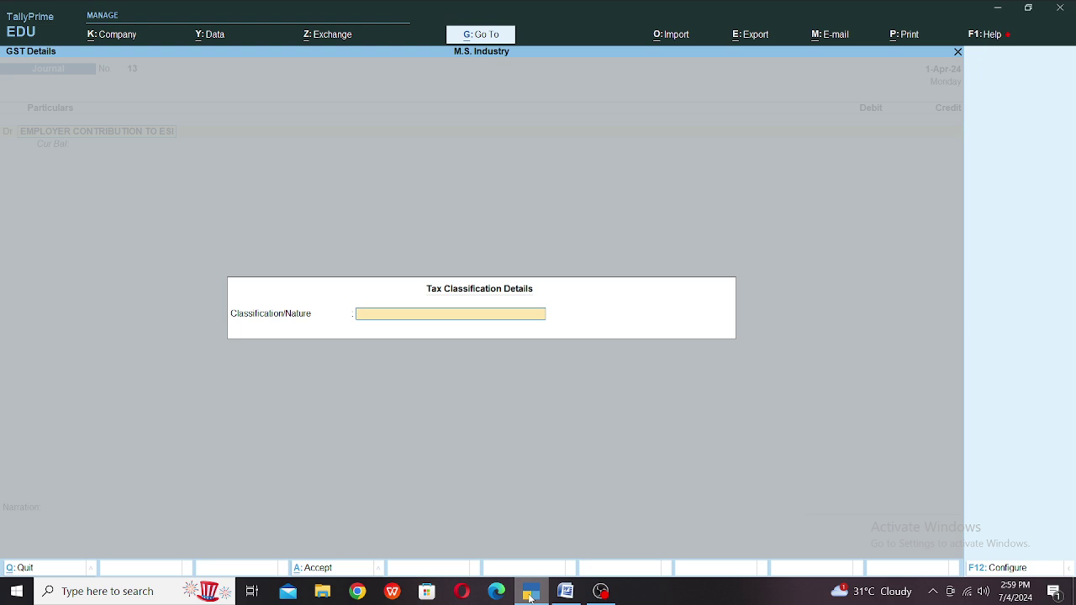
key(Return)
text(13000)
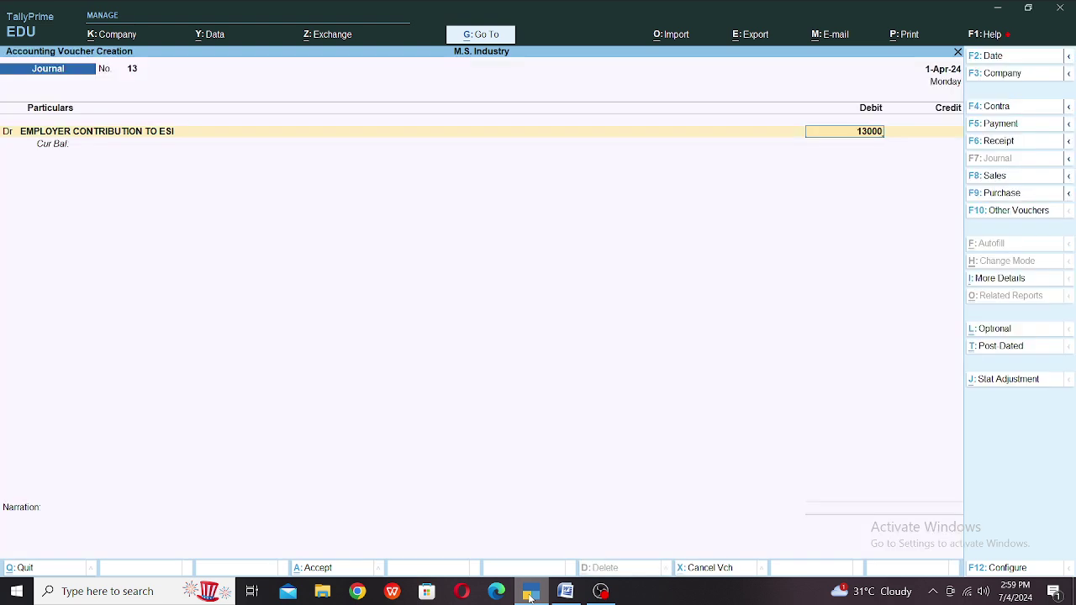
key(Return)
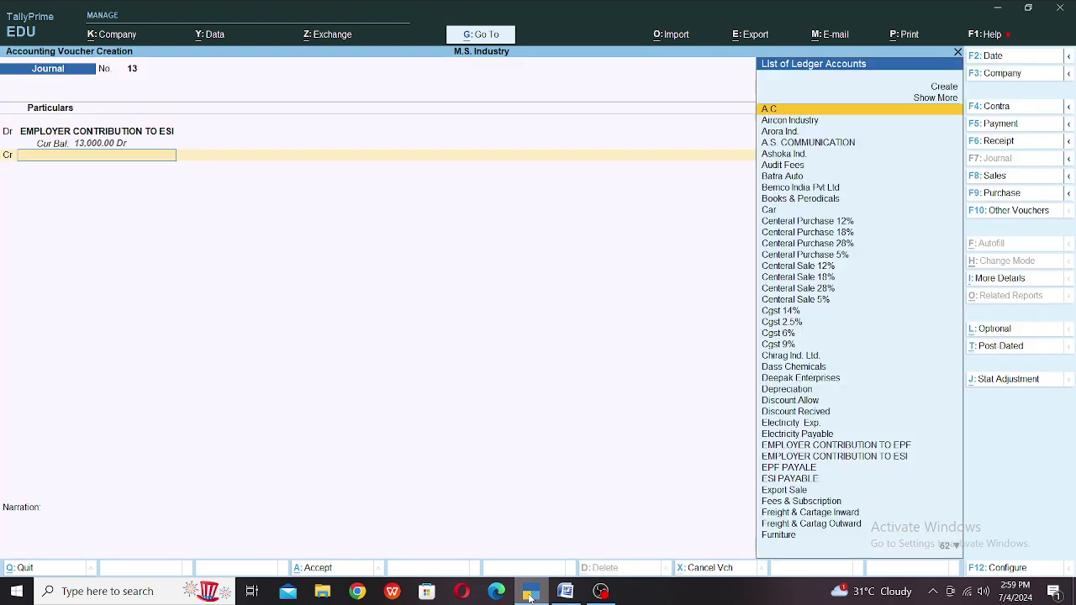
Step: Credit ESI PAYABLE with 13,000 and save the employer ESI contribution voucher without a narration
text(esi)
key(Return)
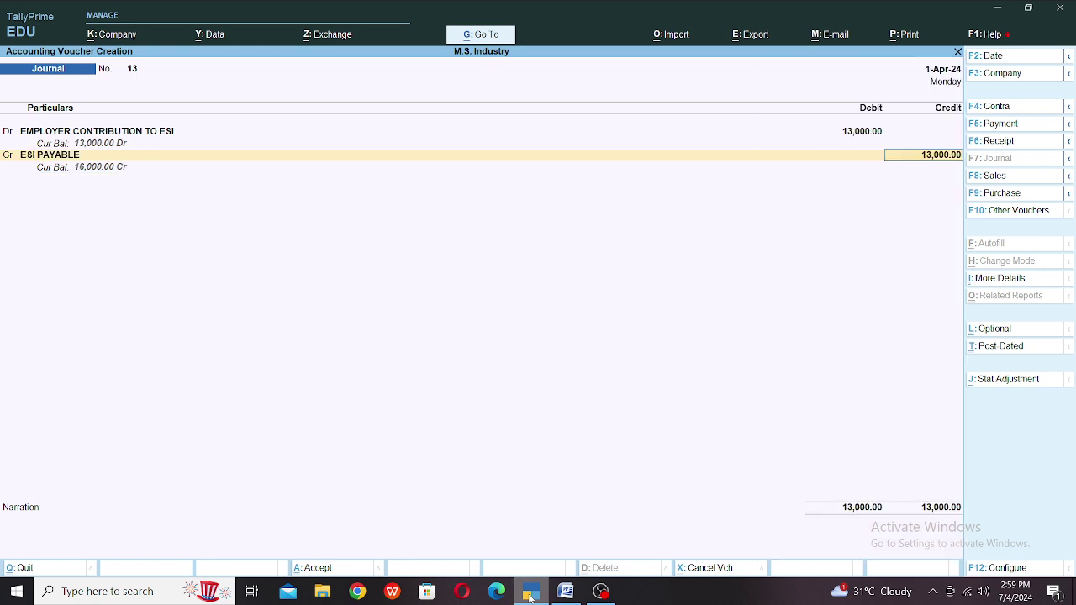
key(Return)
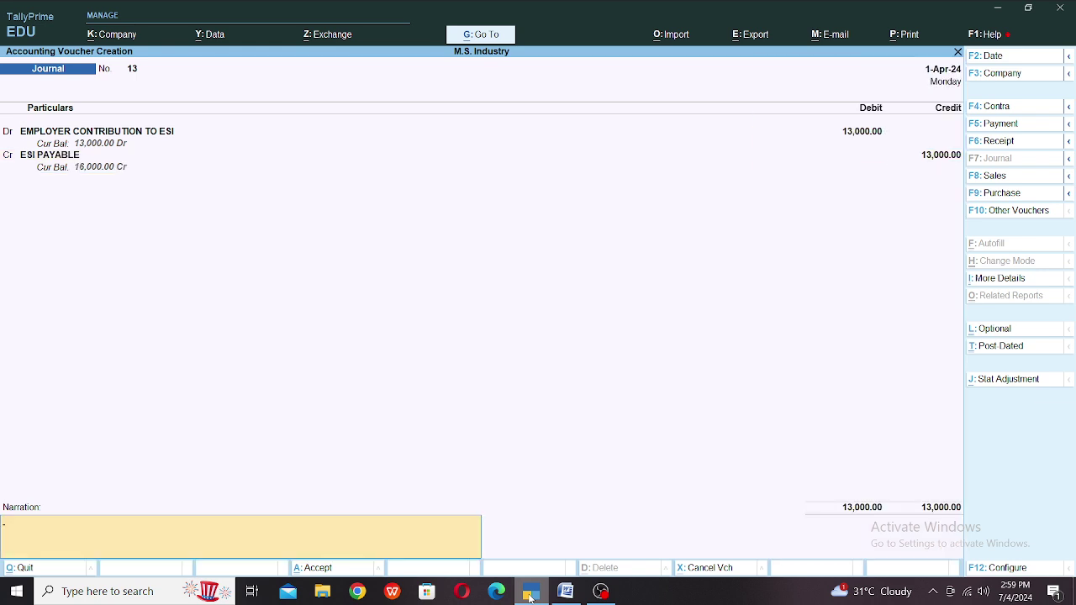
key(Return)
key(Return)
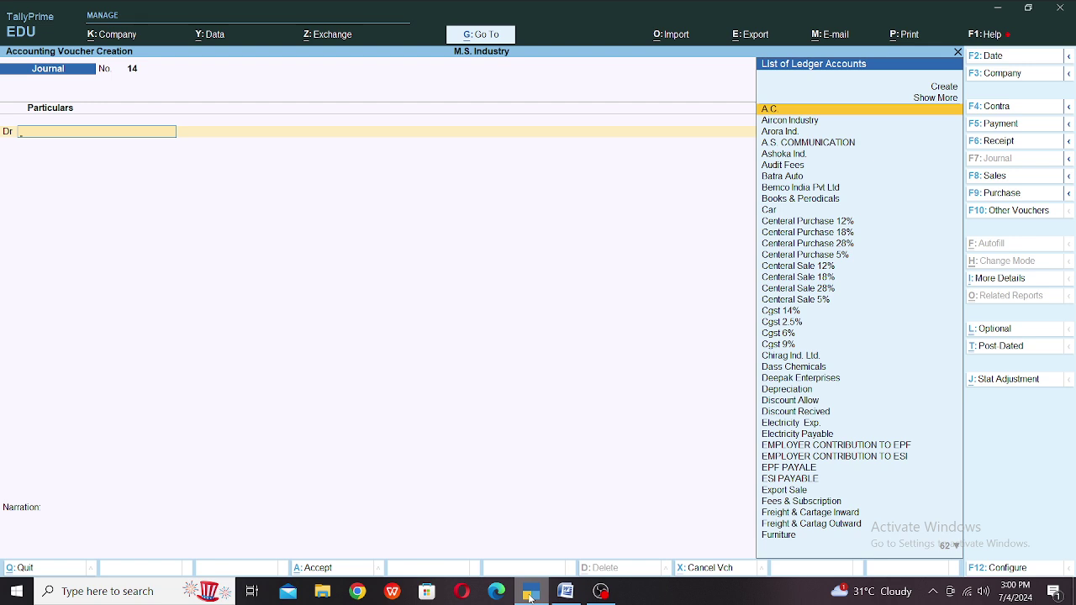
Step: In the next journal voucher, debit EMPLOYER CONTRIBUTION TO EPF with 48,000 and credit EPF PAYALE with the same amount
text(EMP)
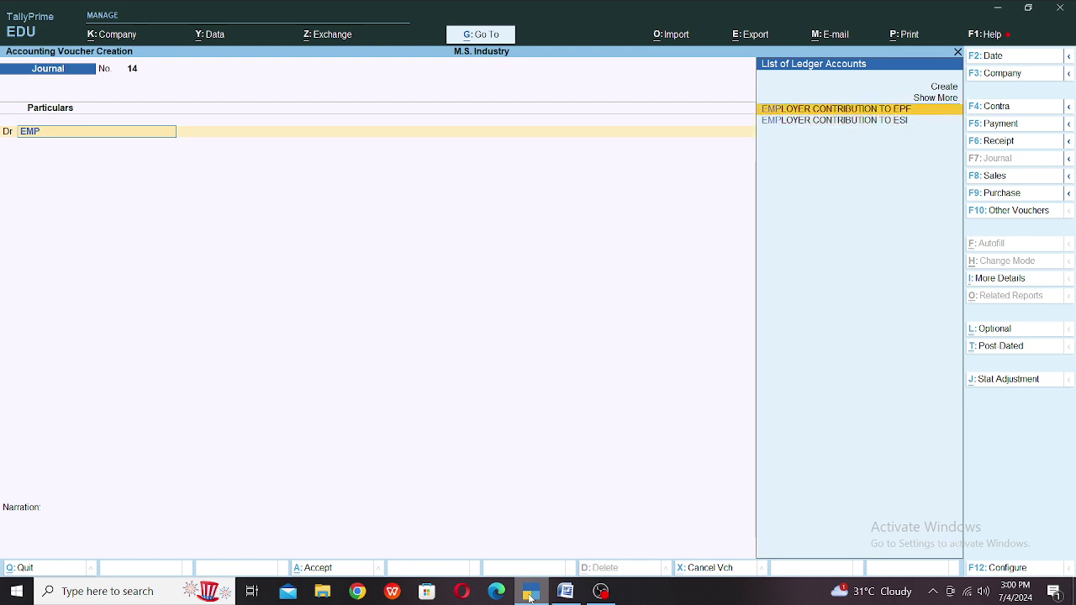
key(Return)
key(Return)
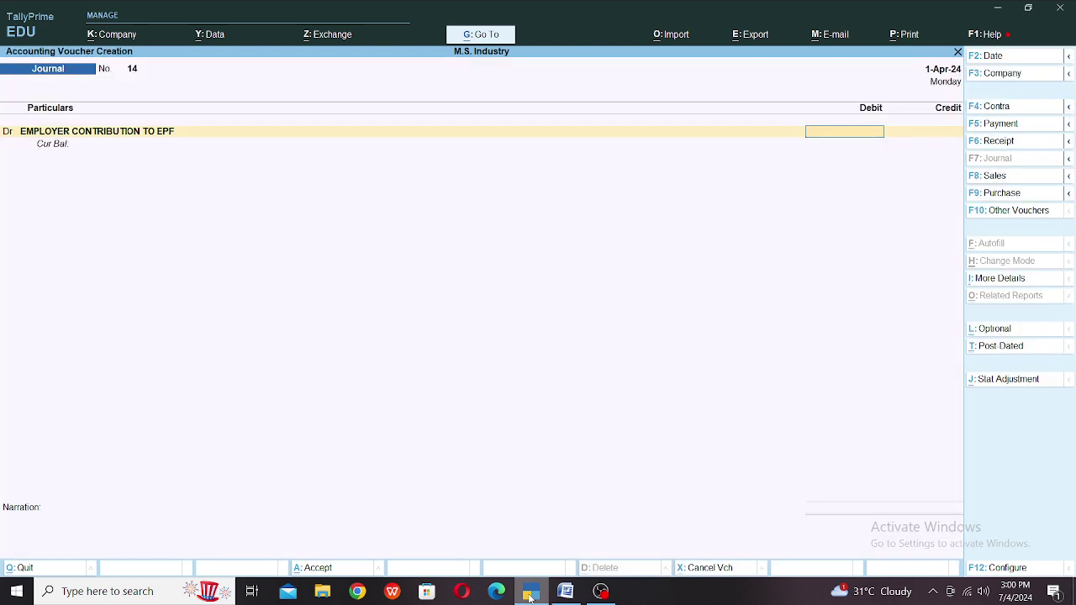
text(48000)
key(Return)
text(EP)
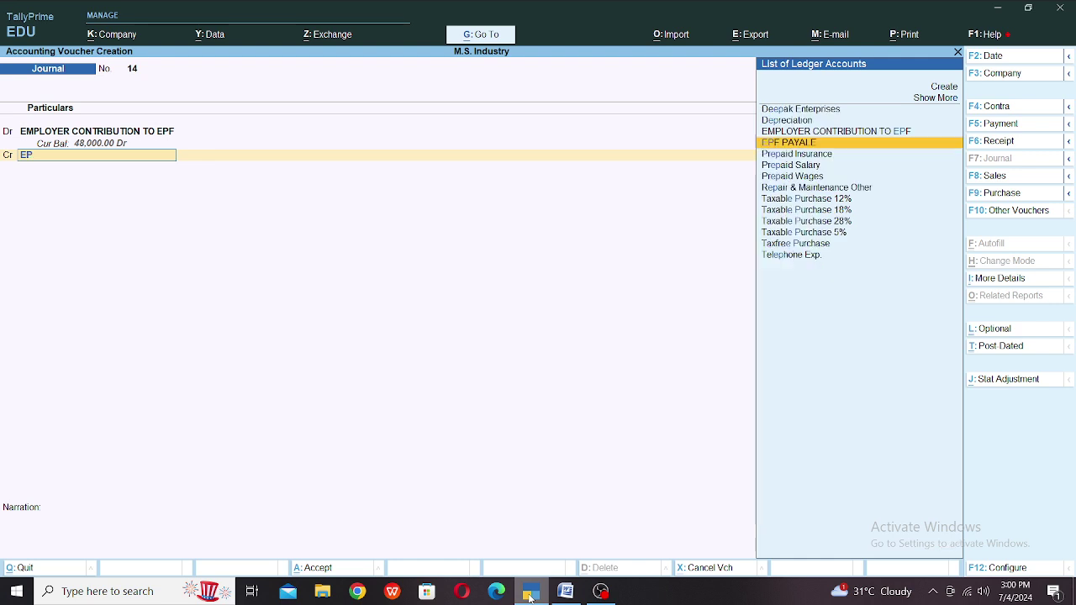
key(Return)
key(Return)
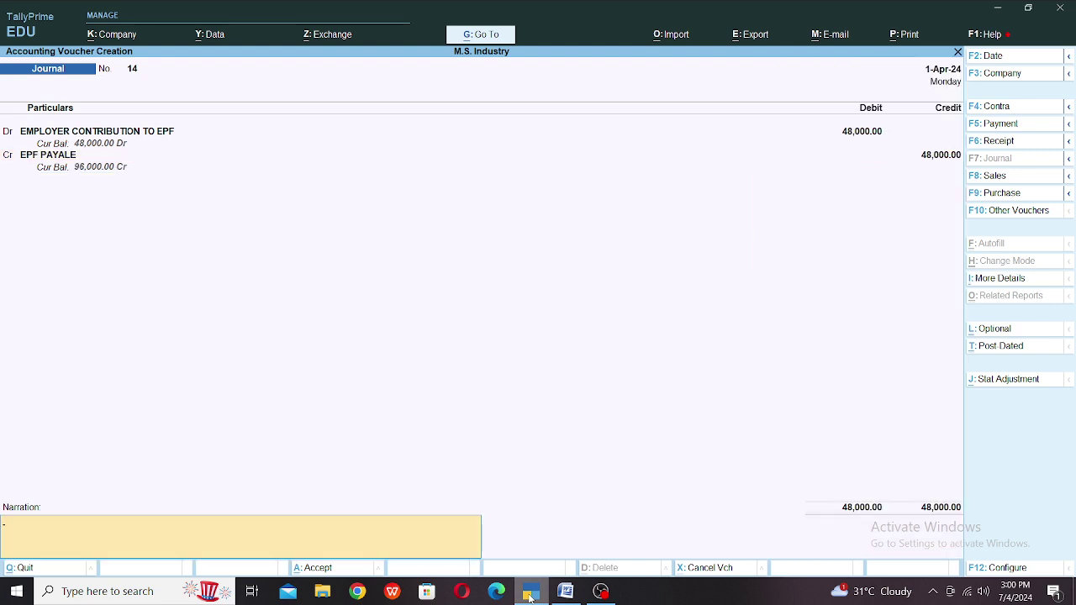
Step: Save the employer EPF contribution voucher without a narration and return to the Gateway of Tally
key(ctrl)
key(ctrl+a)
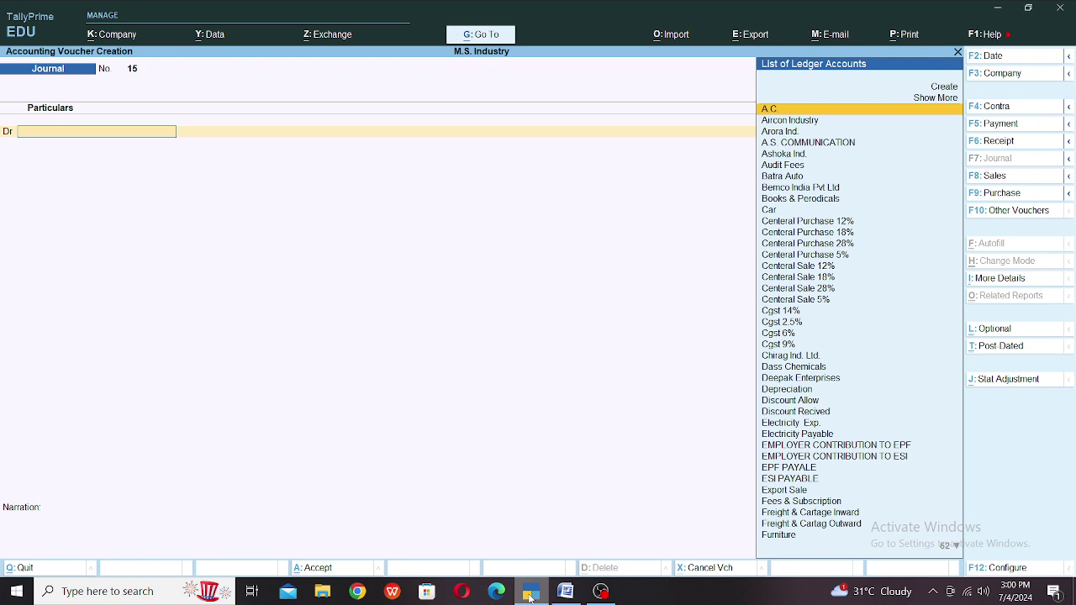
key(Escape)
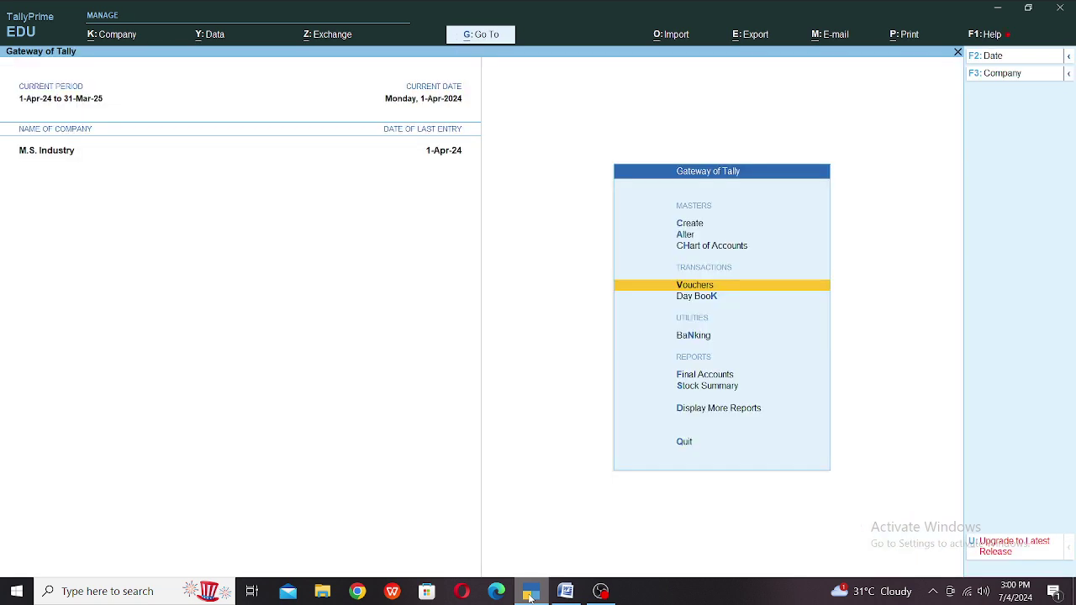
Step: View the ledger vouchers of ESI PAYABLE from the account books
key(Down)
key(Down)
key(Down)
key(Down)
key(Down)
key(Return)
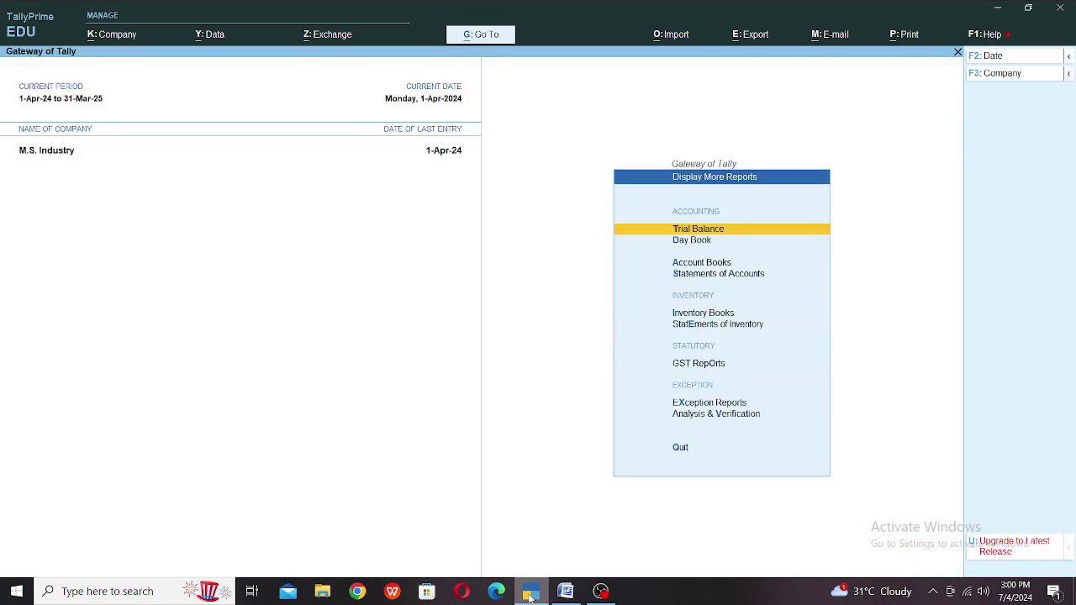
key(Down)
key(Down)
key(Down)
key(Up)
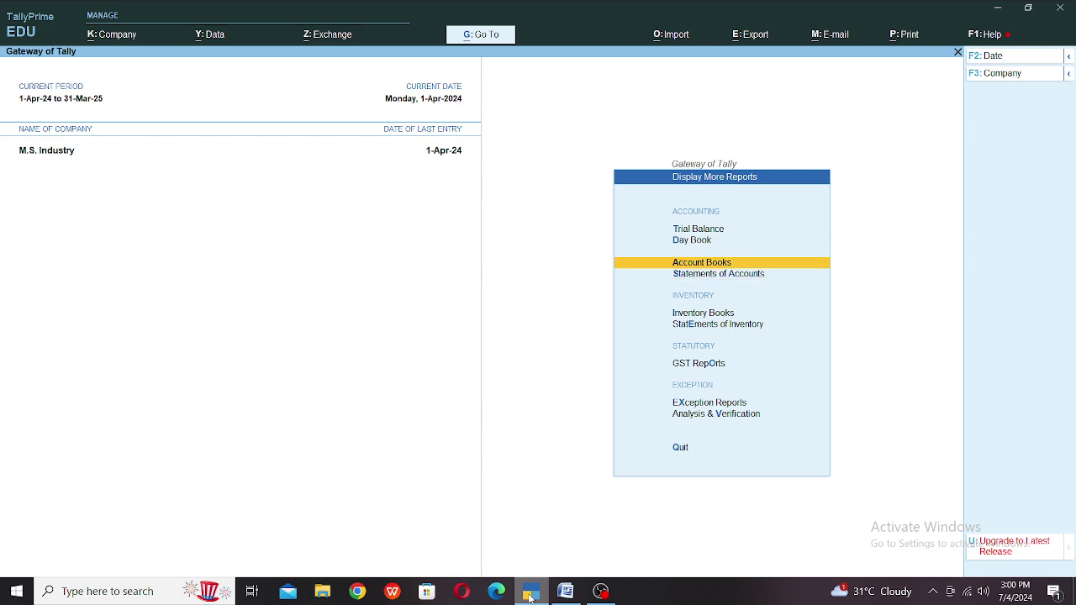
key(Return)
key(Down)
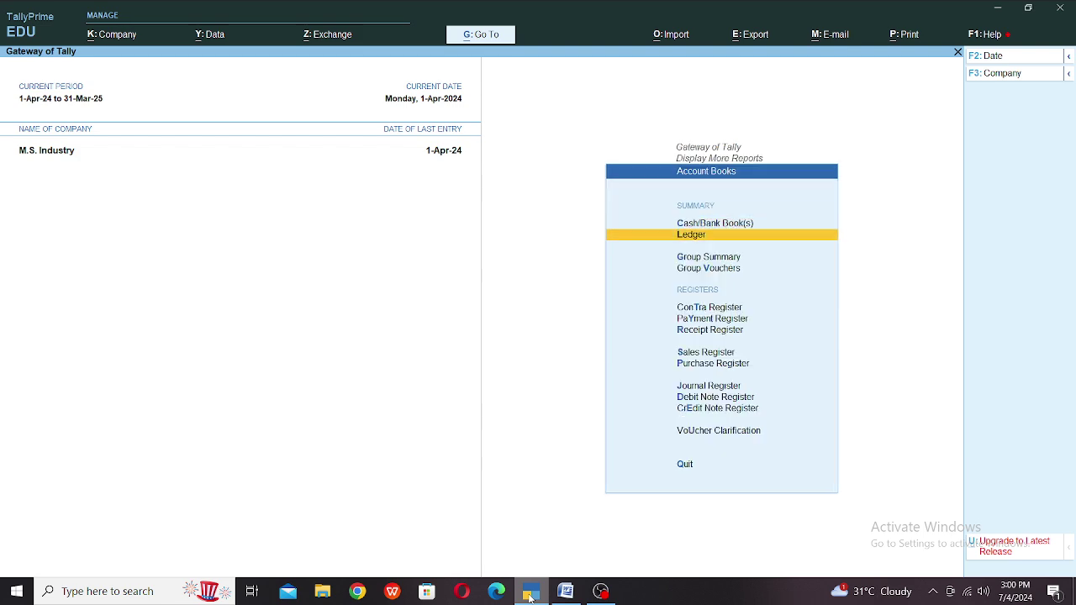
key(Return)
text(esi)
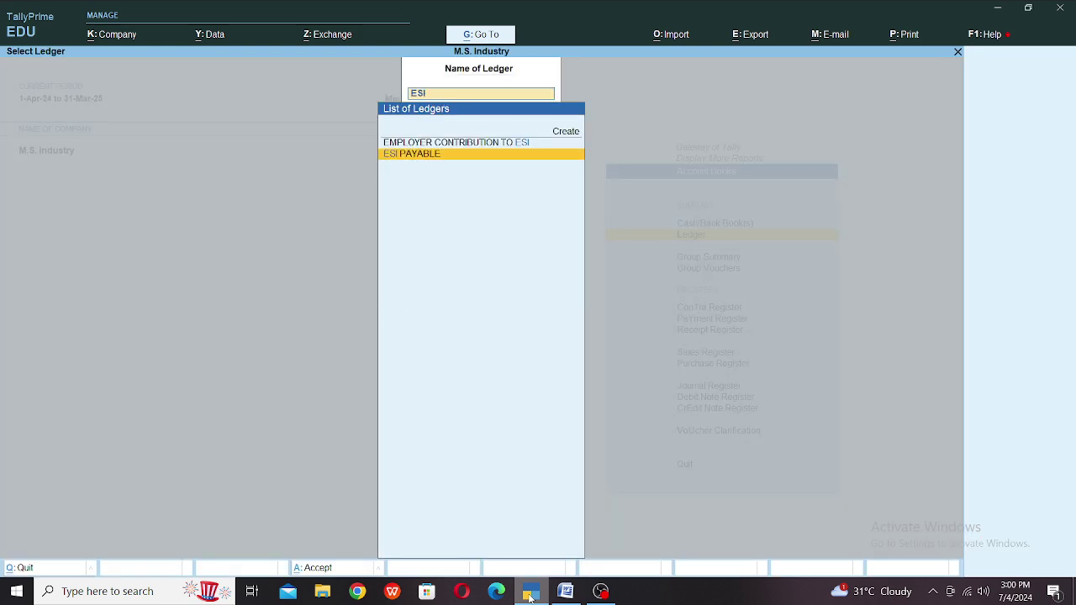
key(Return)
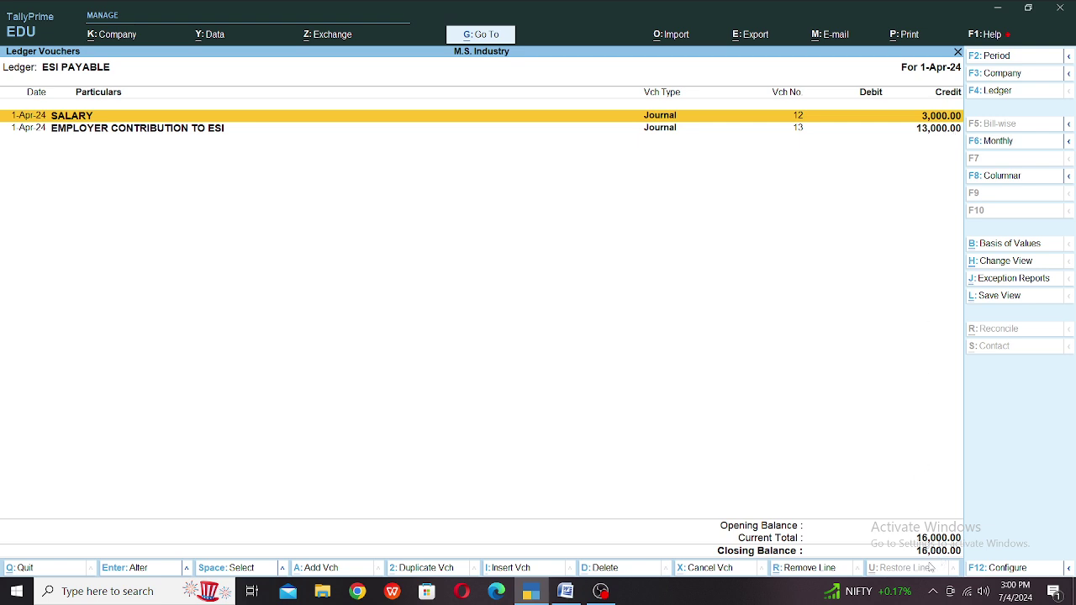
Step: View the ledger vouchers of EPF PAYALE and return to the Gateway of Tally
key(Escape)
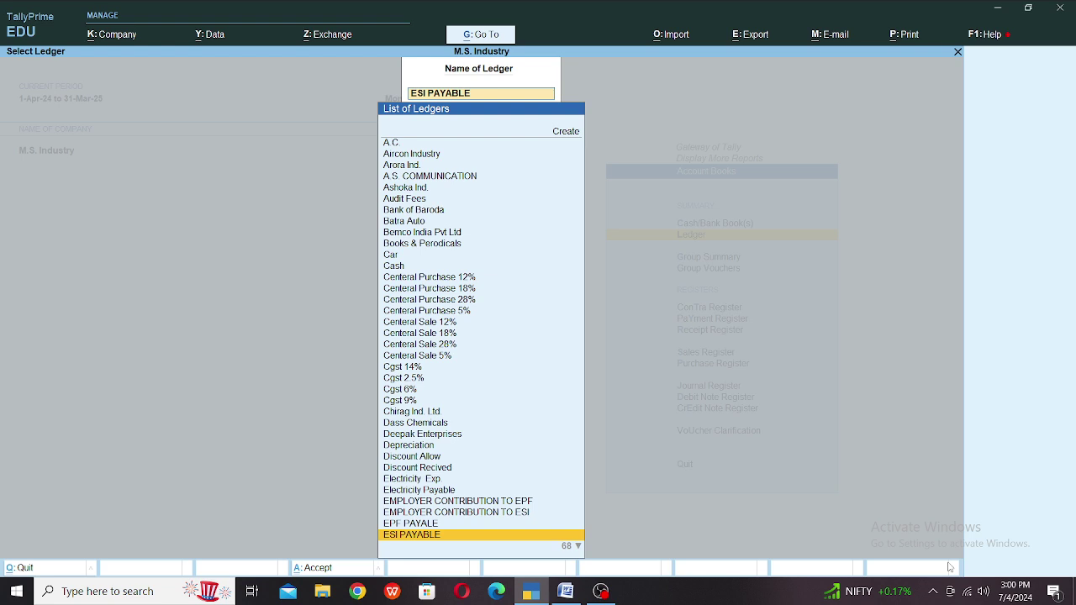
text(EPF)
key(Return)
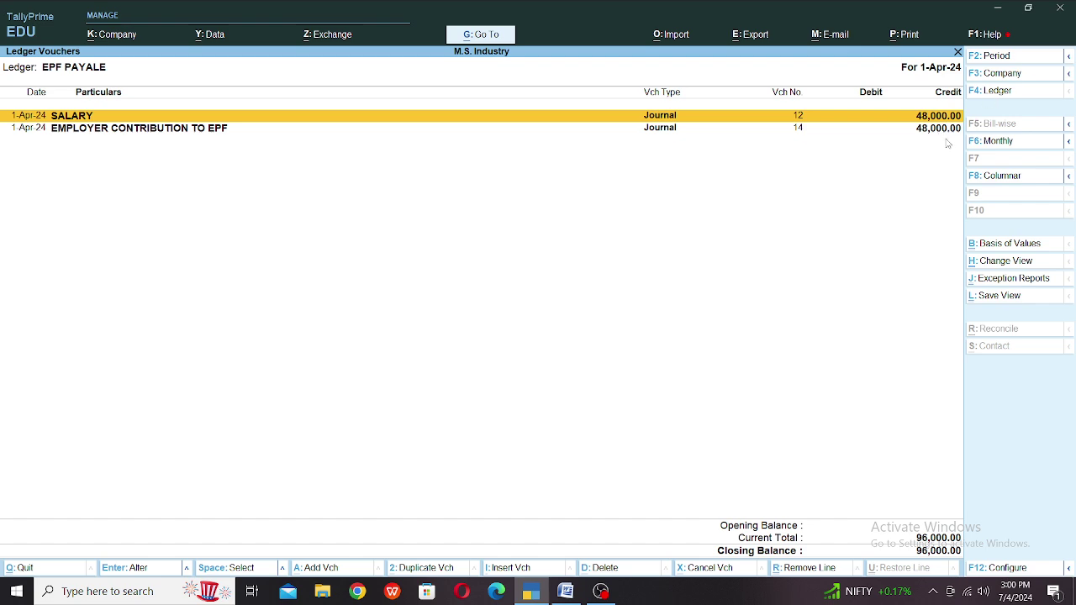
key(Escape)
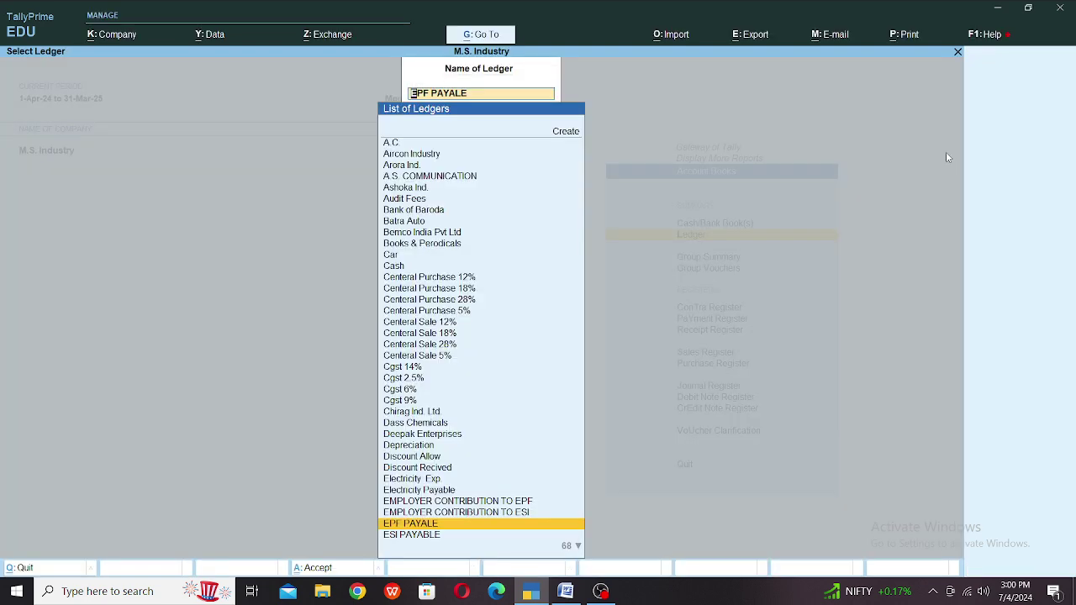
key(Escape)
key(Escape)
key(Escape)
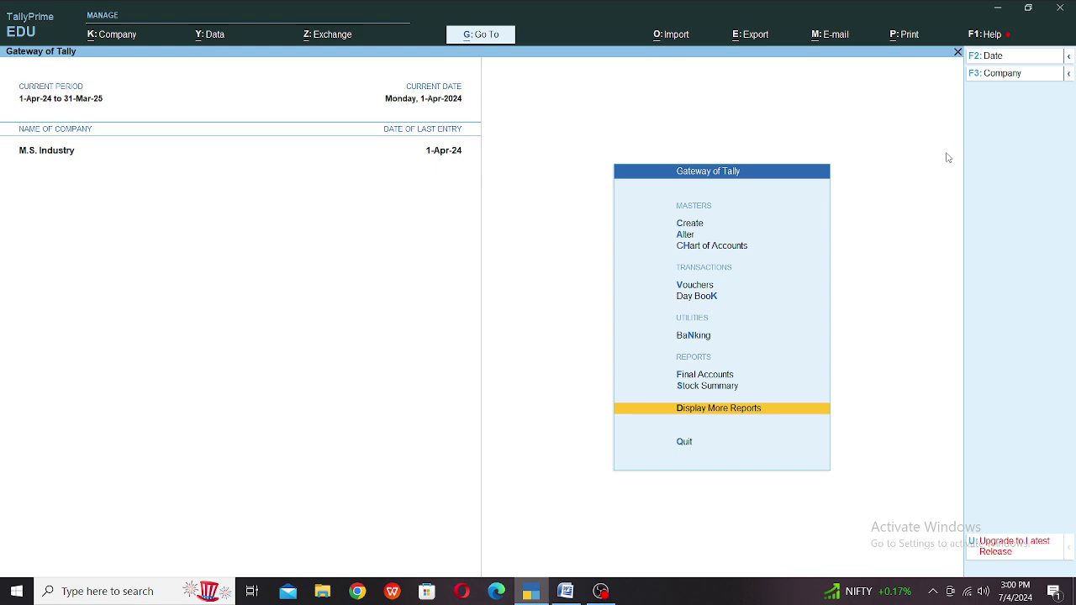
Step: Start a new payment voucher and change it to Double Entry mode, leaving the supplier reference and date blank
key(v)
key(F5)
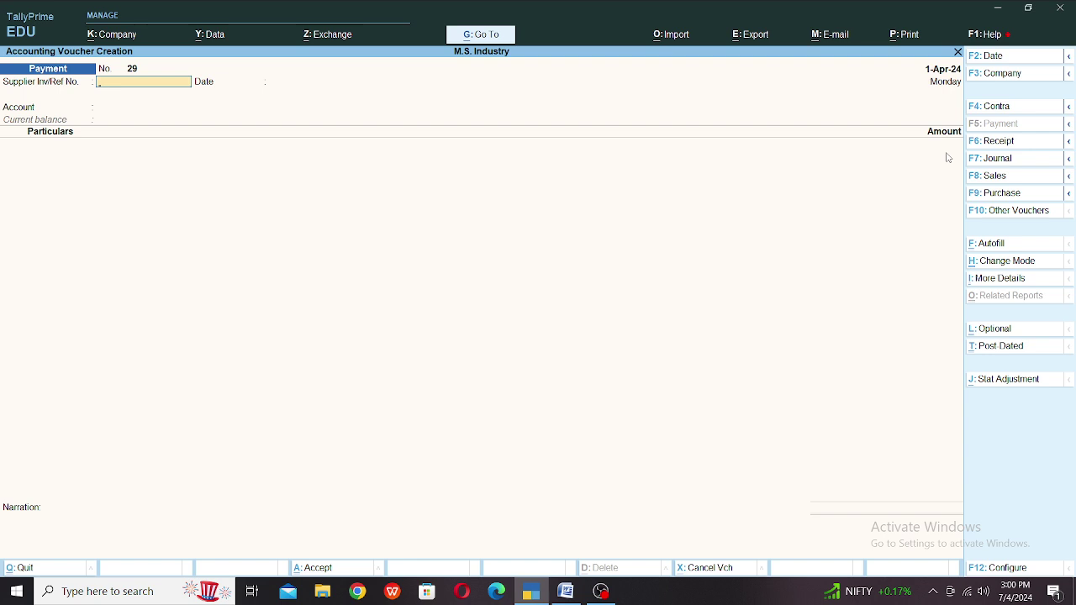
key(Return)
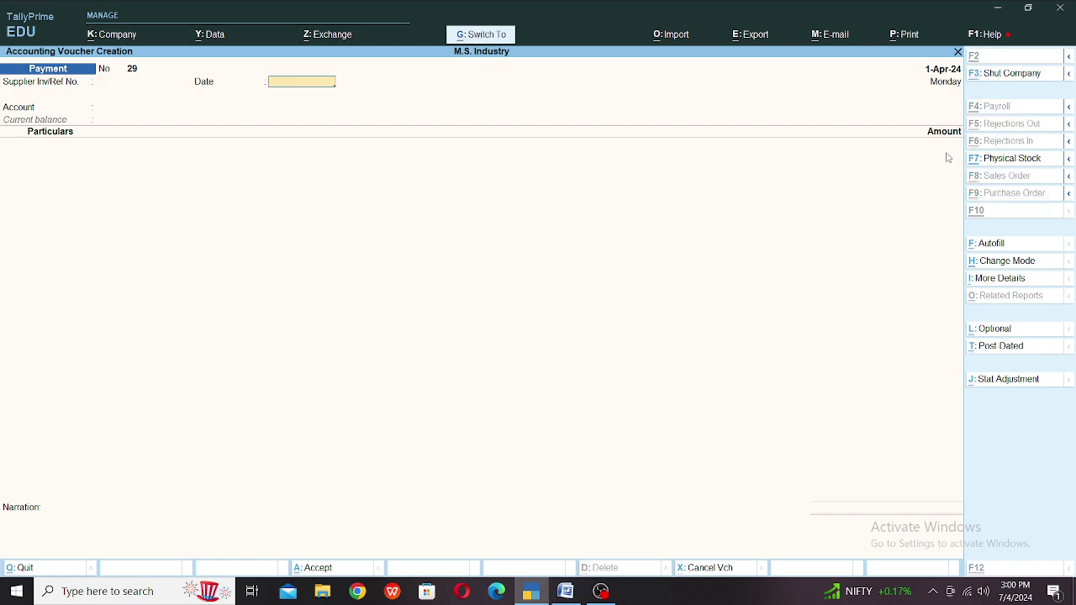
key(ctrl+h)
key(Up)
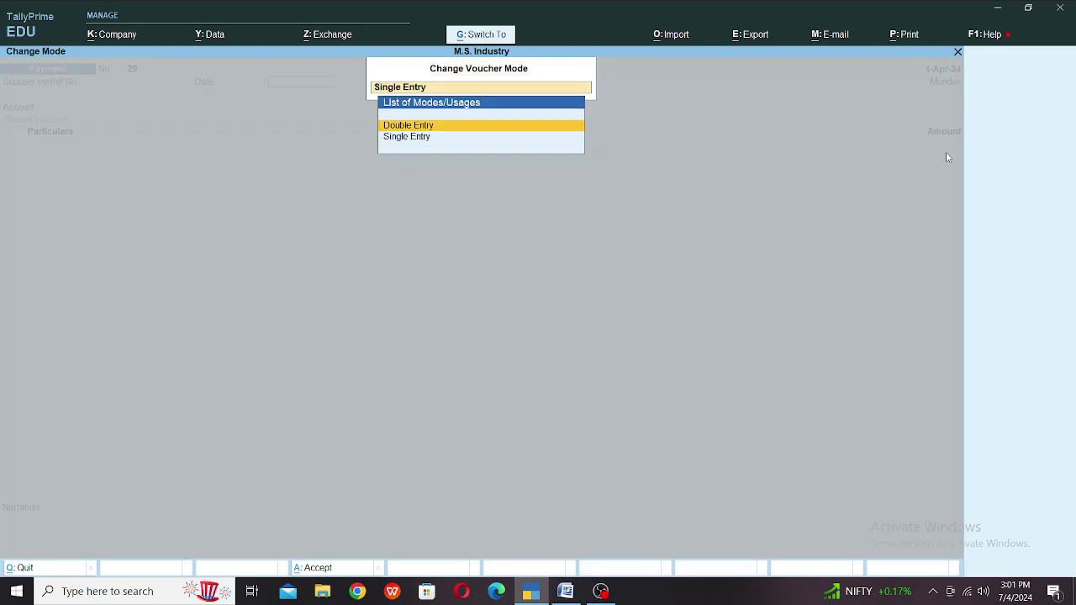
key(Return)
key(Return)
key(Return)
Step: Debit Salary Payable with 3,49,000 in the payment voucher
text(SAL)
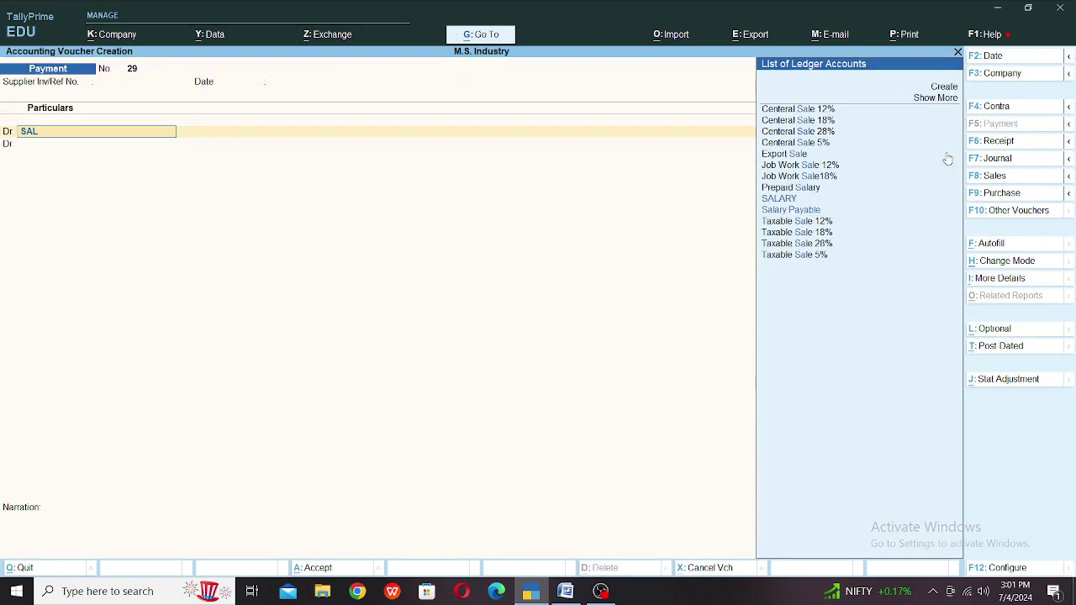
key(Down)
key(Return)
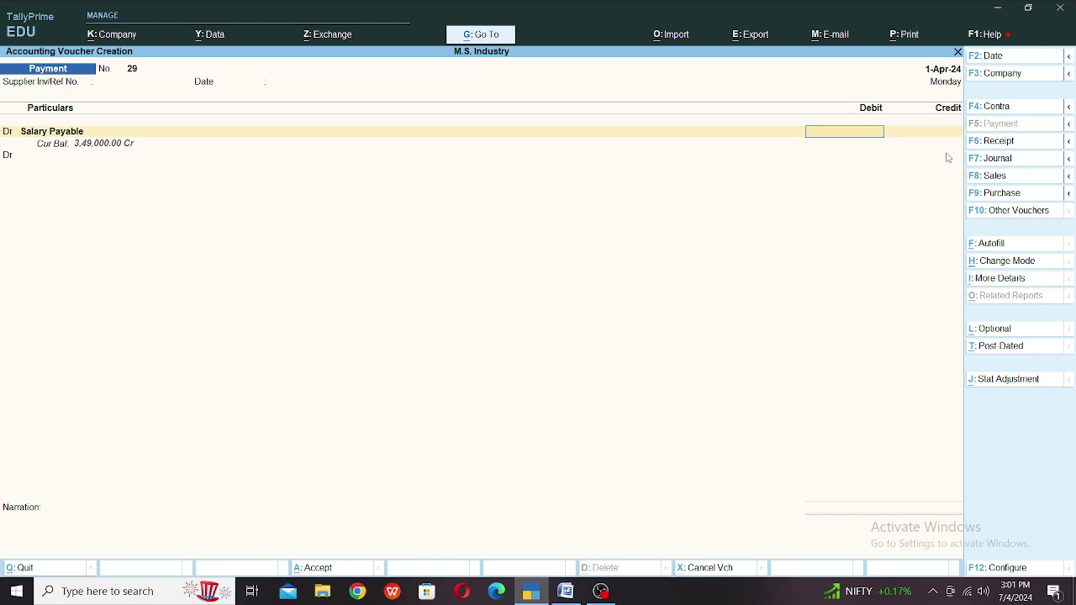
text(3)
text(000)
key(Return)
Step: Credit ICICI BANK with 3,49,000 as a cheque transaction and save the salary payment voucher without a narration
text(c)
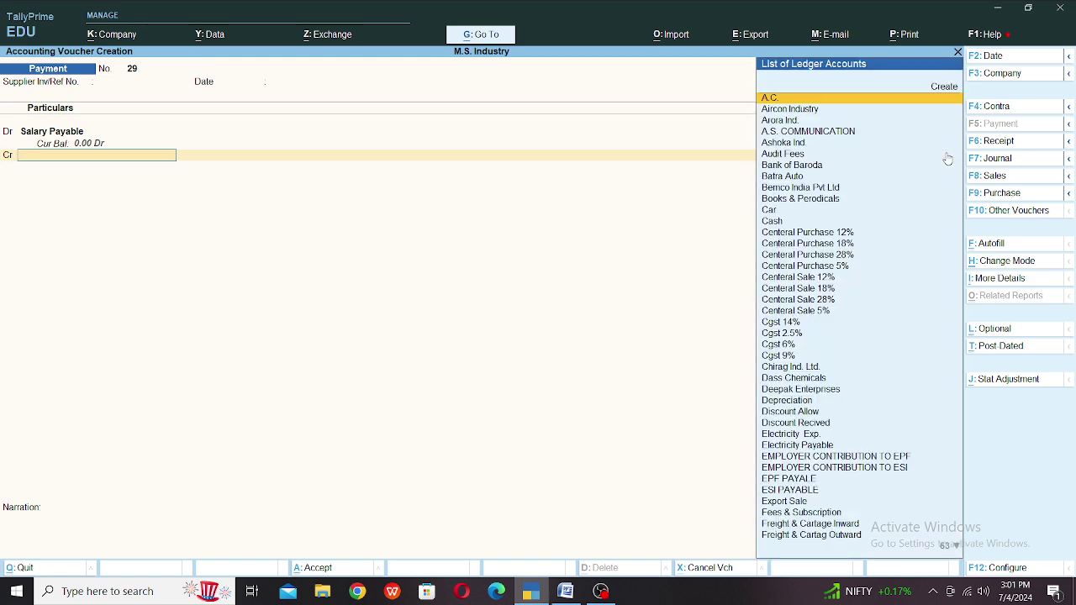
text(BAN)
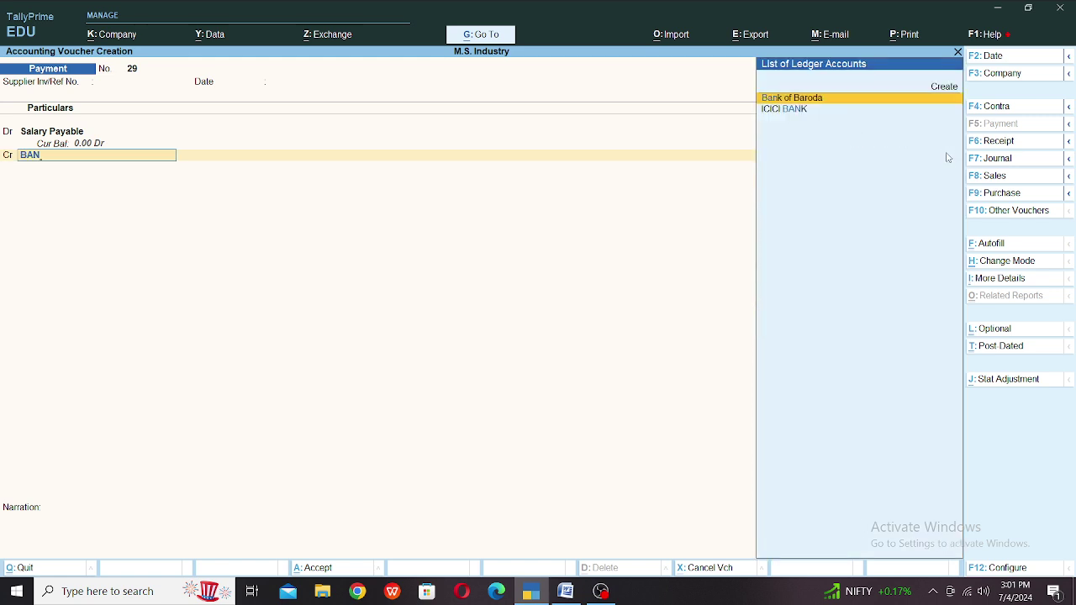
key(Down)
key(Return)
key(Return)
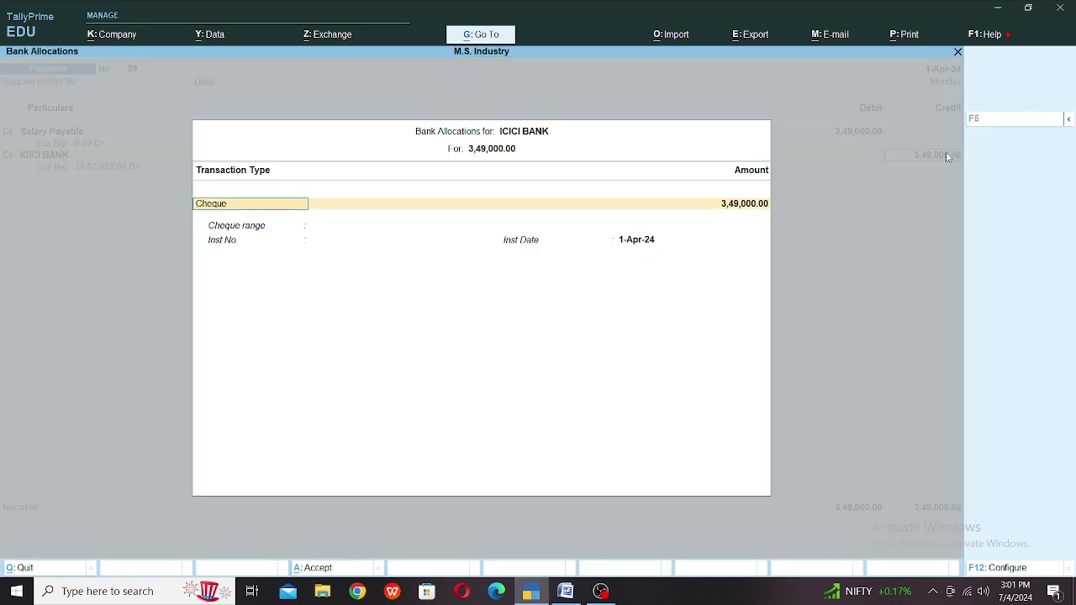
key(Return)
key(Return)
key(Return)
key(Return)
key(Return)
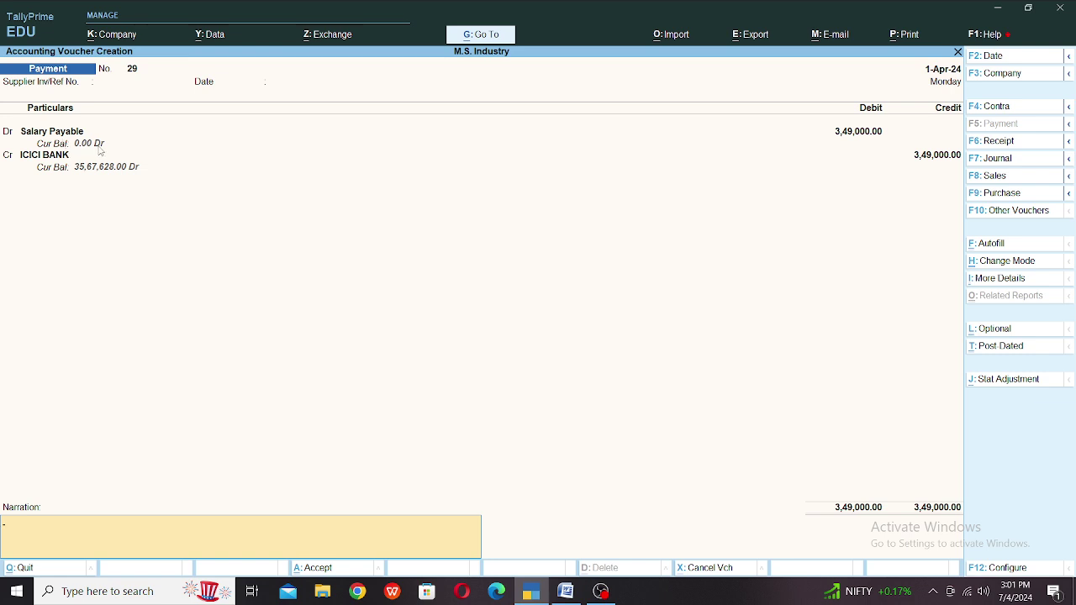
key(Return)
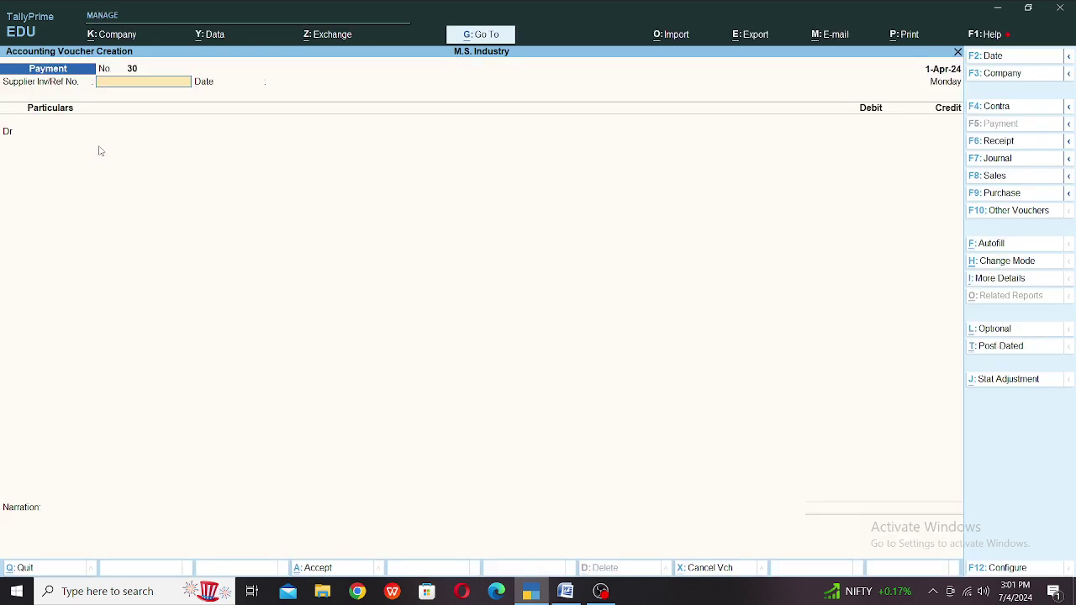
Step: In the next payment voucher, skip the supplier reference and date and debit ESI PAYABLE with 16,000
key(Return)
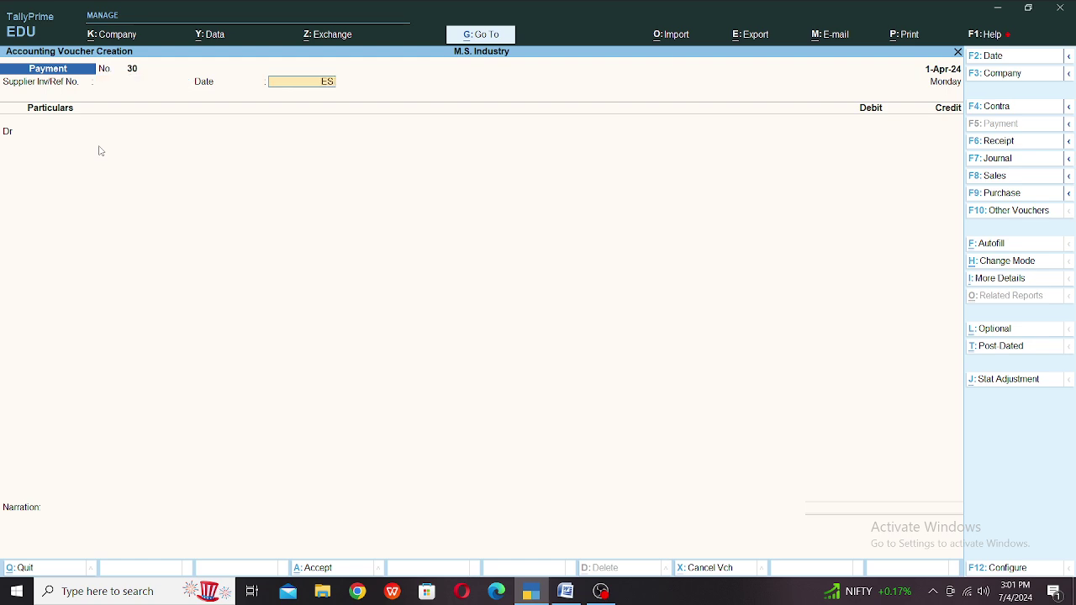
key(Return)
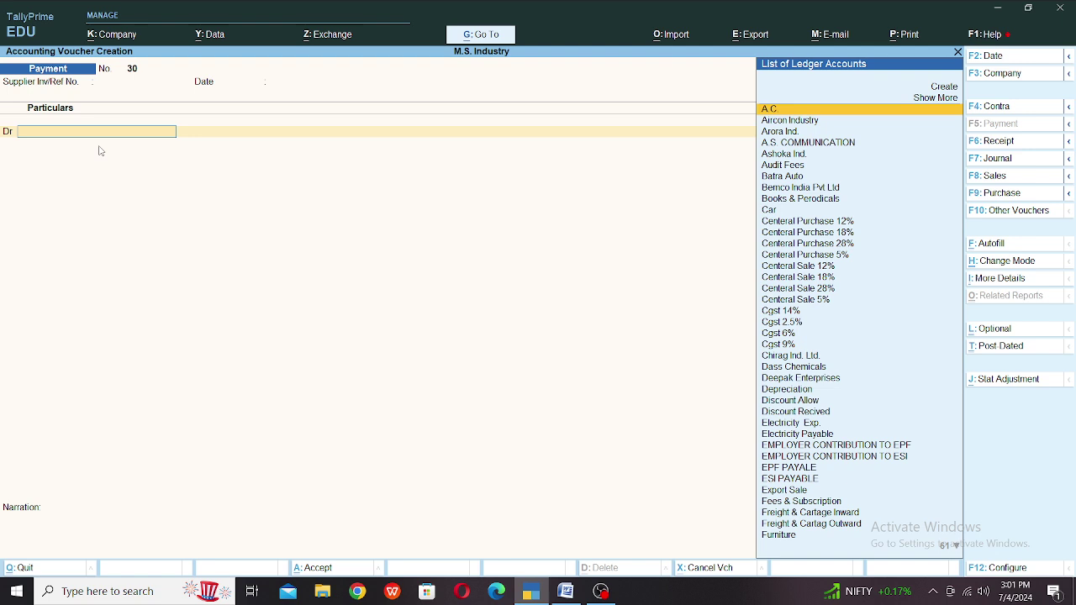
text(ESI)
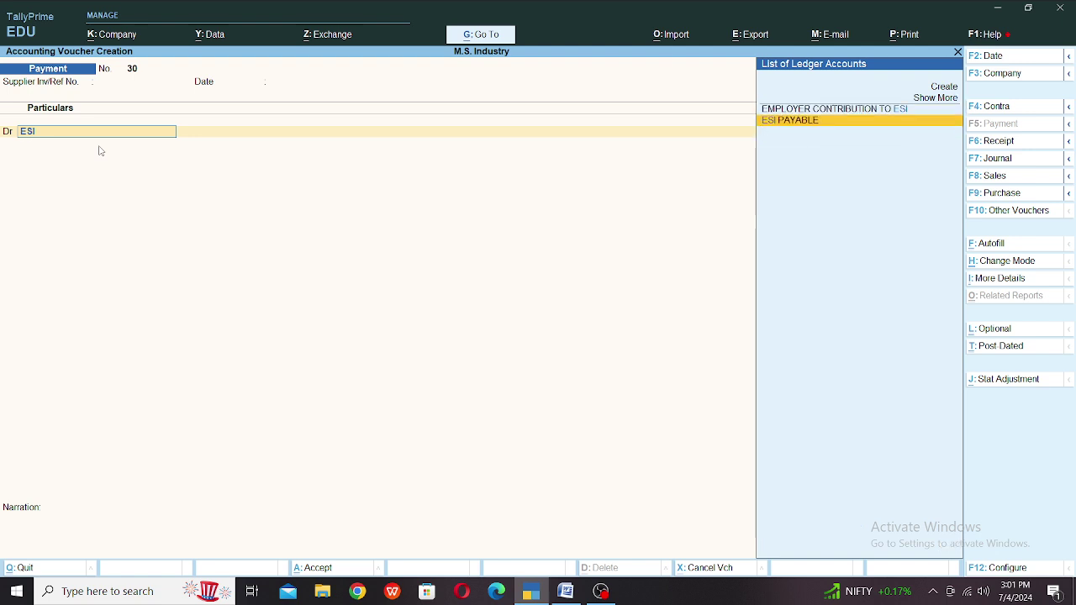
key(Return)
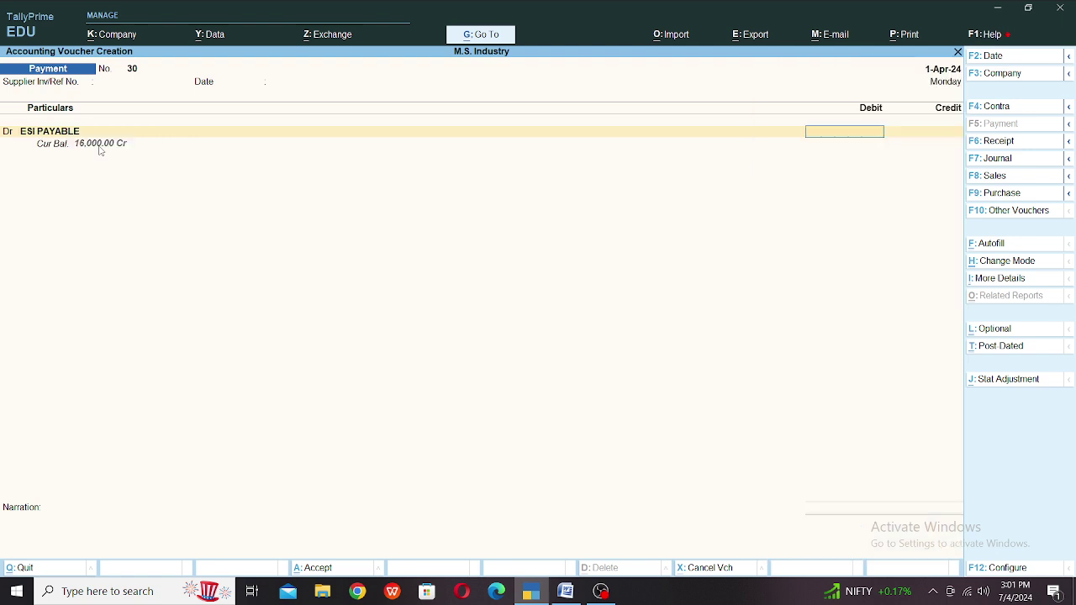
text(16000)
key(Return)
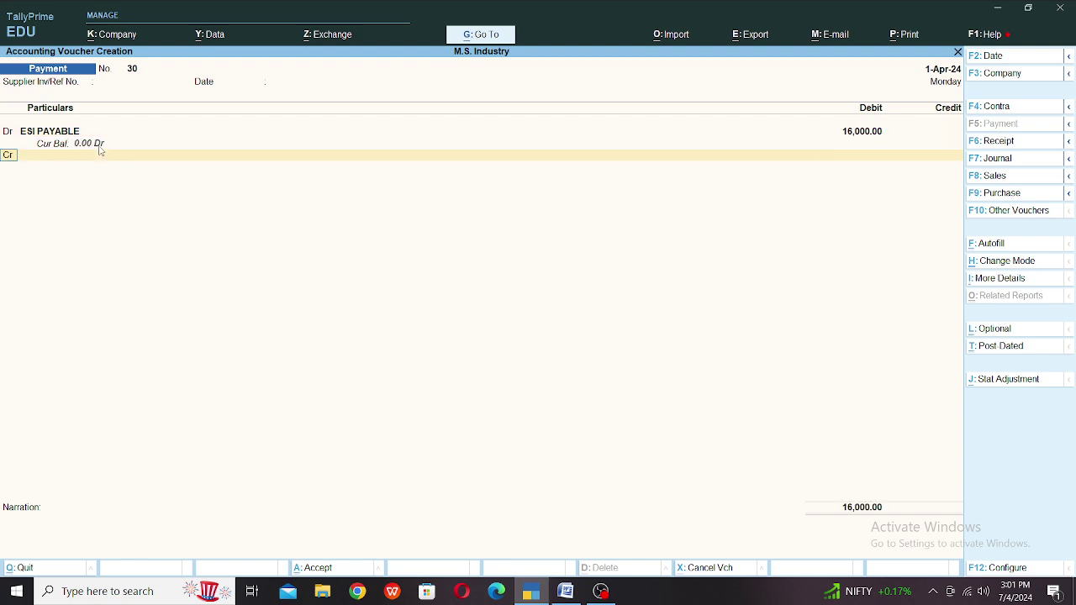
Step: Credit ICICI BANK with 16,000 by cheque, with cheque range Not Applicable, and save the ESI payment voucher without a narration
text(BAN)
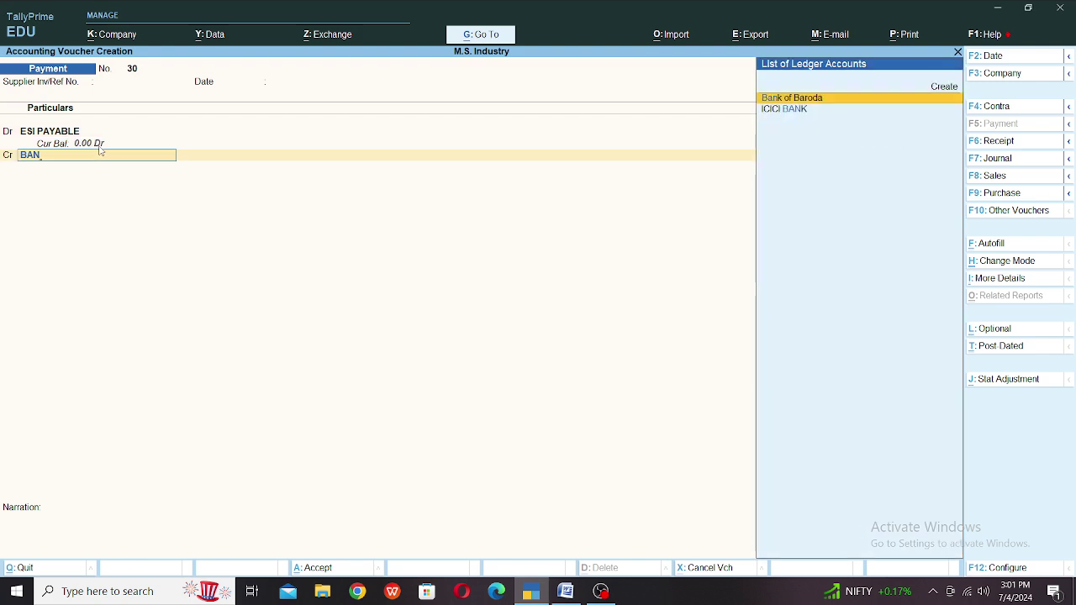
key(Down)
key(Return)
key(Return)
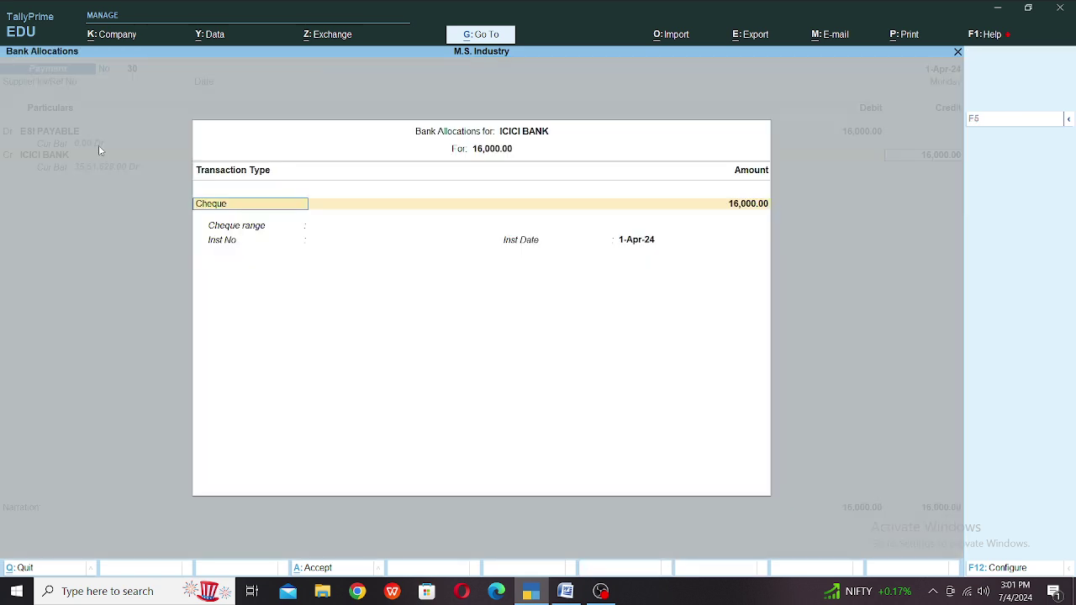
key(Return)
key(Return)
key(Return)
key(Return)
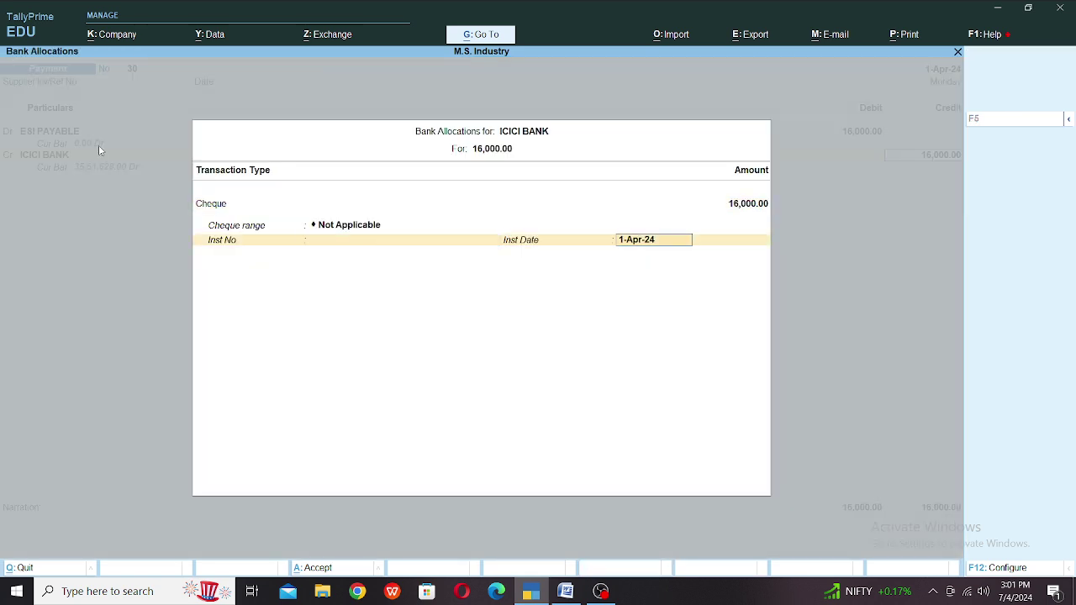
key(Return)
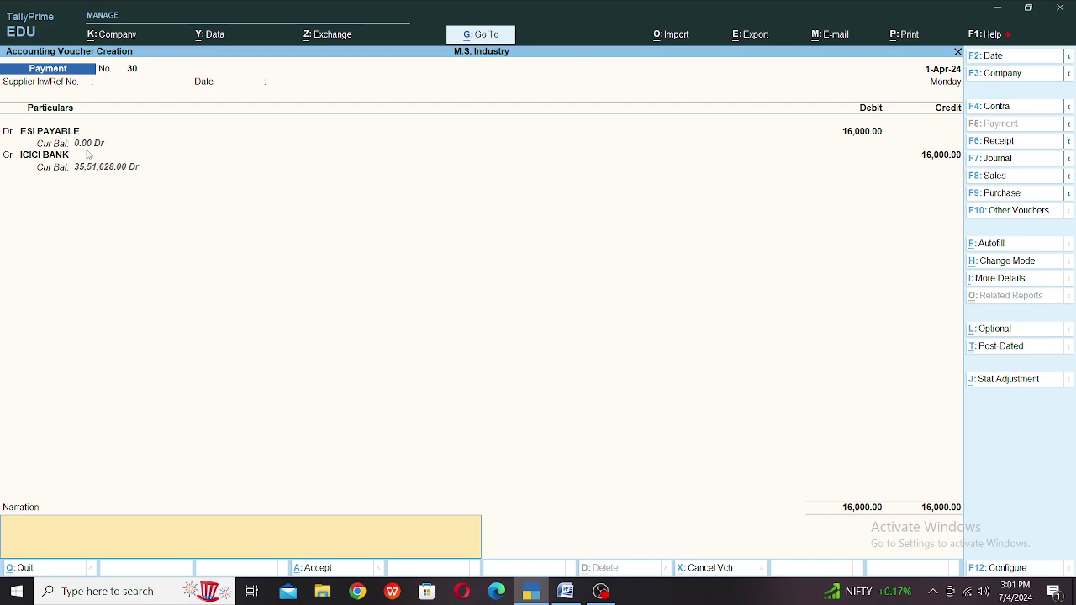
key(Return)
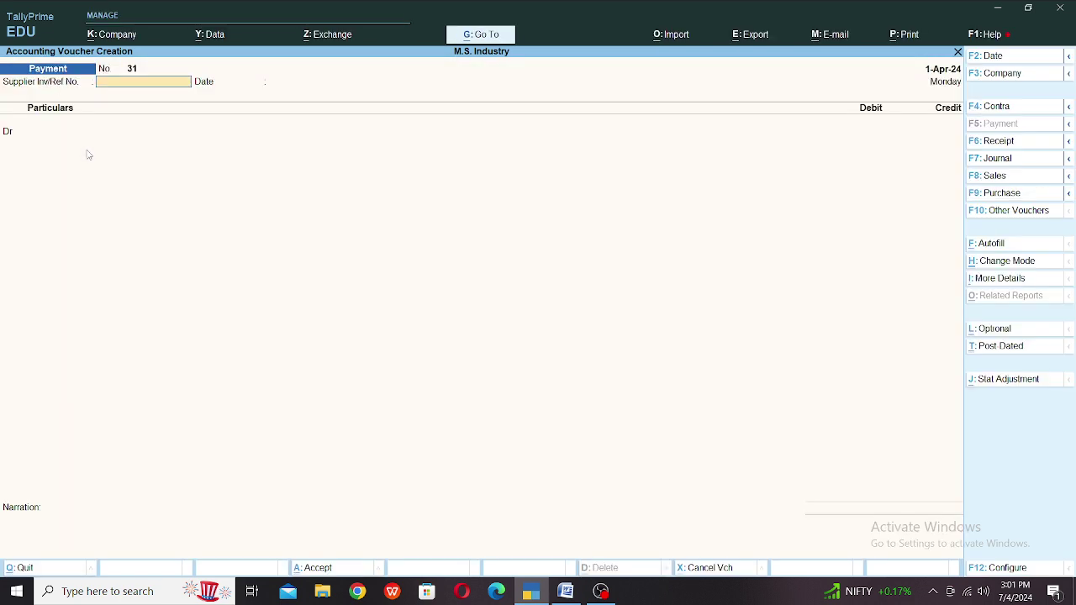
Step: In the next payment voucher, leave the supplier reference and date blank and debit EPF PAYALE with 96,000
key(Return)
text(EXP)
key(BackSpace)
key(BackSpace)
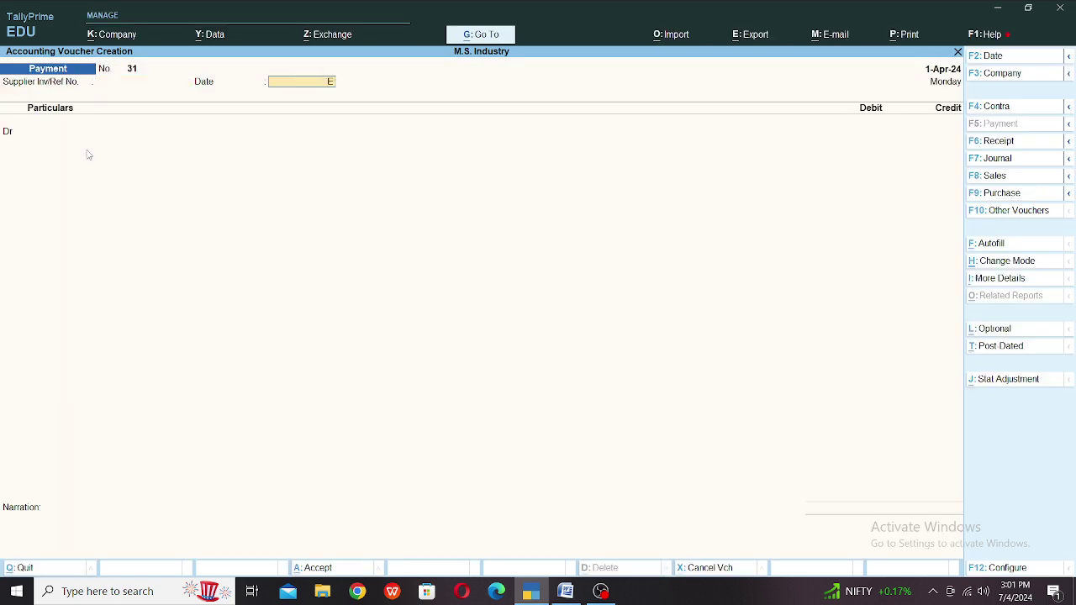
key(Return)
text(EPF)
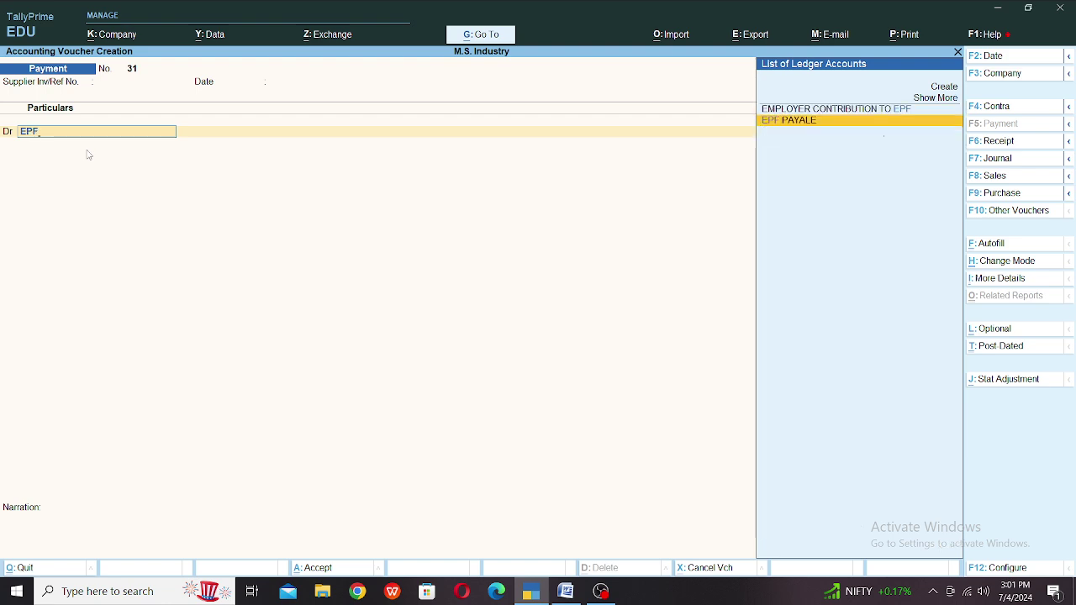
key(Return)
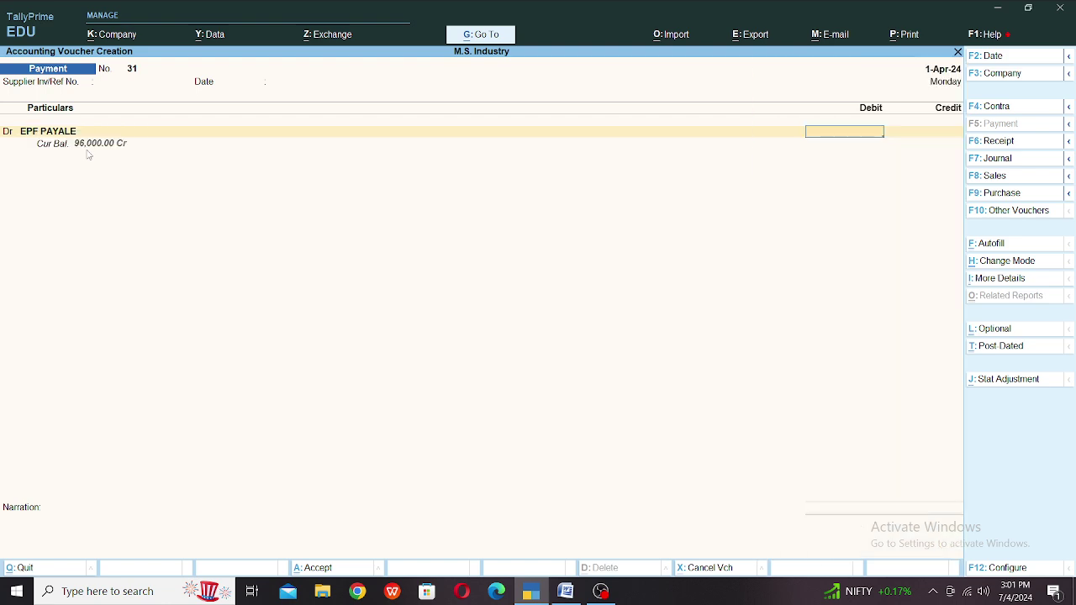
text(96000)
key(Return)
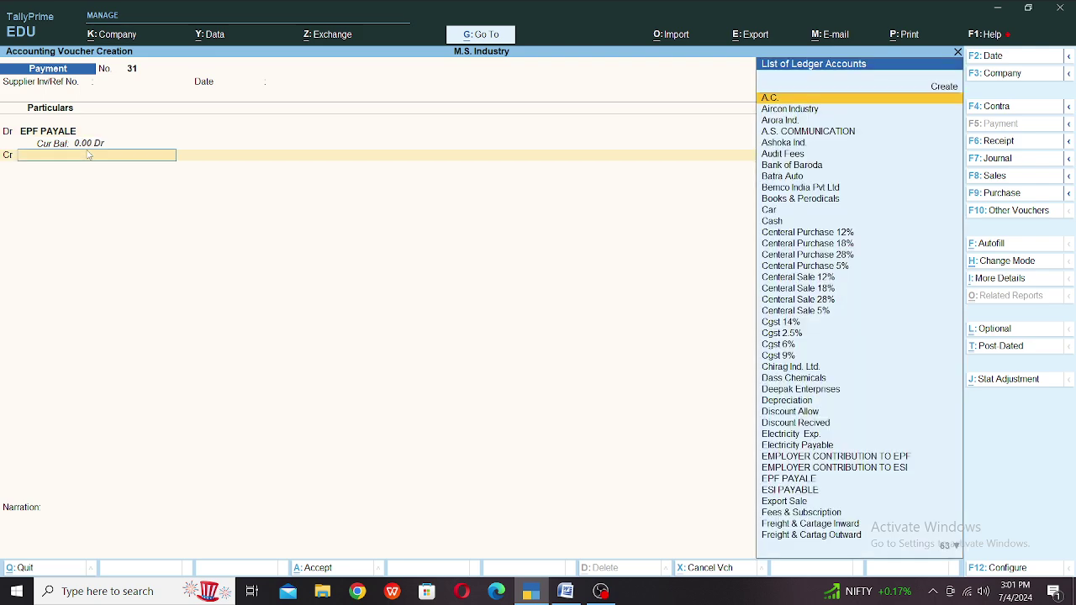
Step: Credit ICICI BANK with 96,000 as a cheque transaction and save the EPF payment voucher without a narration
text(ic)
key(Return)
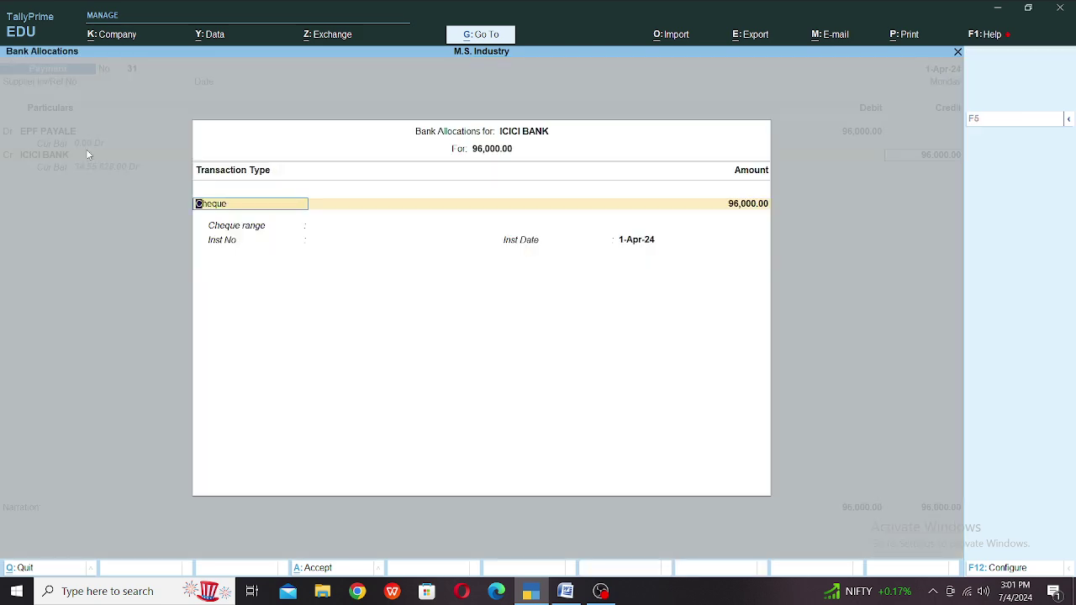
key(Return)
key(Return)
key(Return)
key(Return)
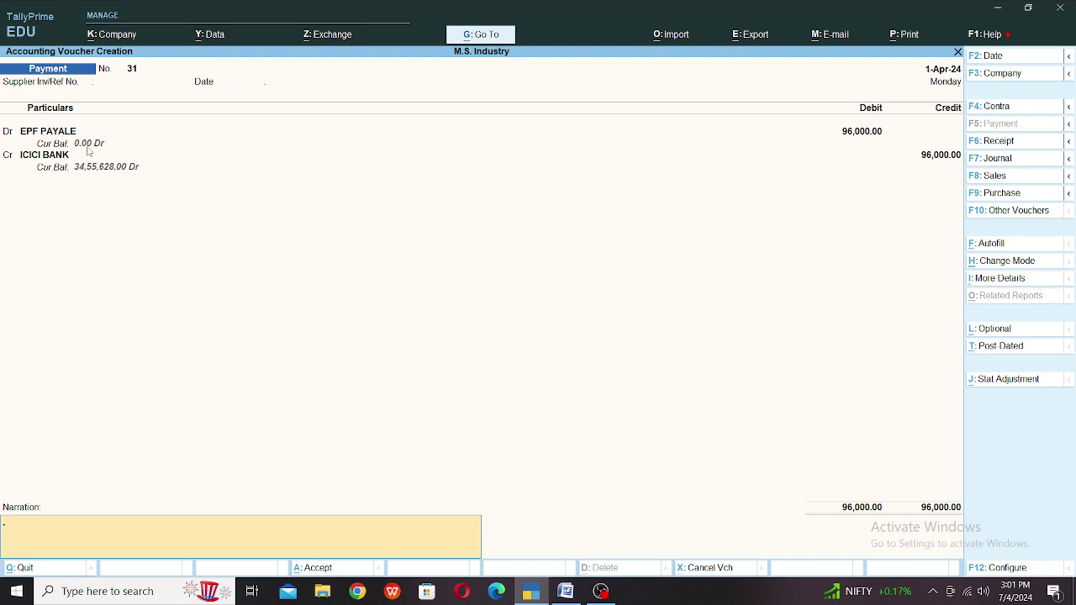
key(ctrl)
key(ctrl)
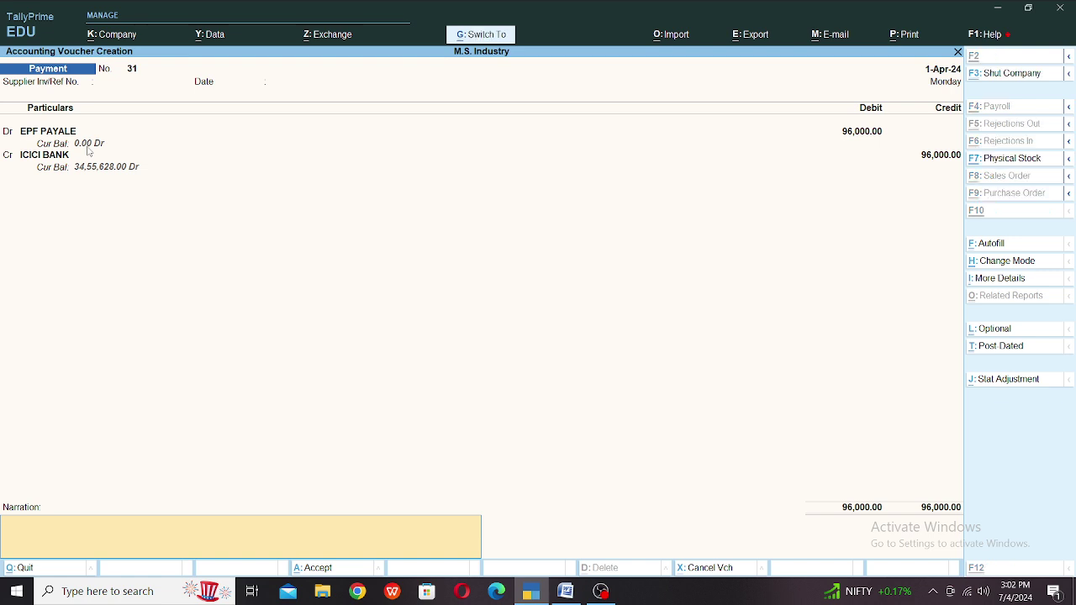
key(ctrl+a)
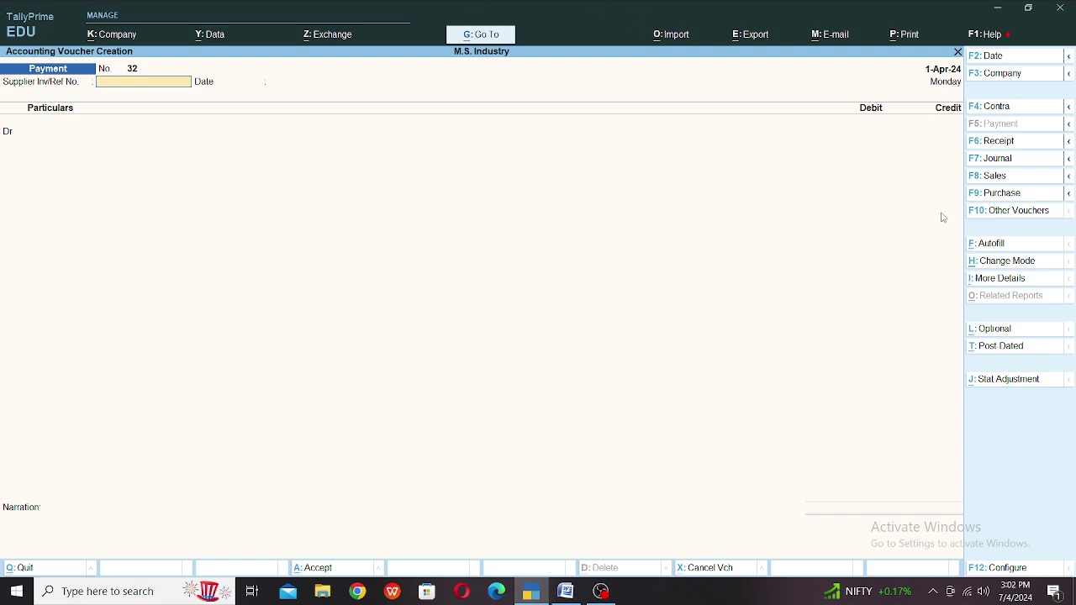
Step: Start a new journal voucher and debit SALARY with 4,00,000, leaving the tax classification blank
click(1011, 160)
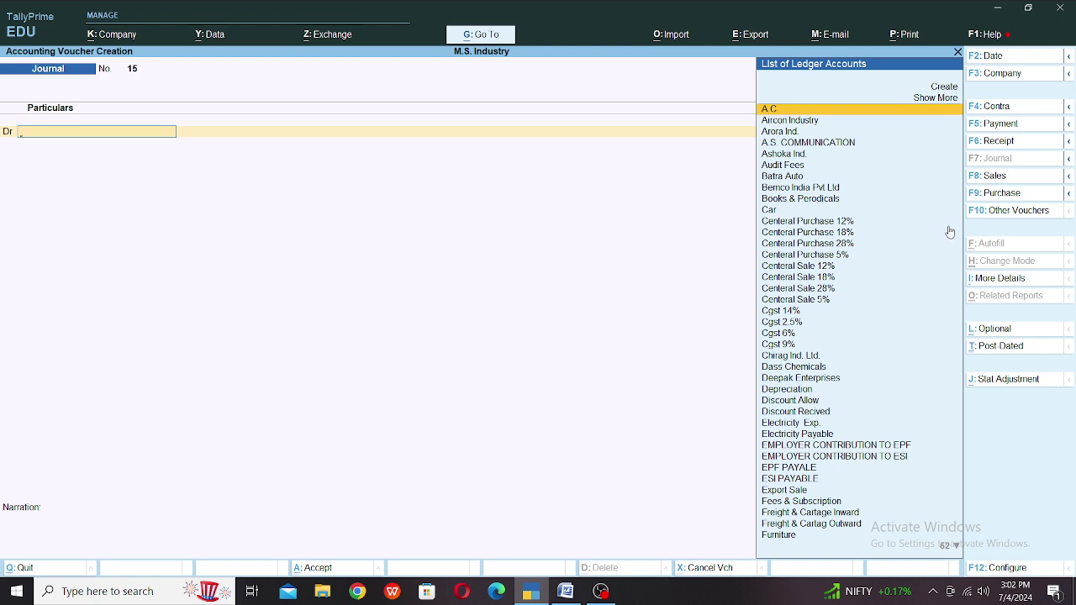
text(SAL)
key(Return)
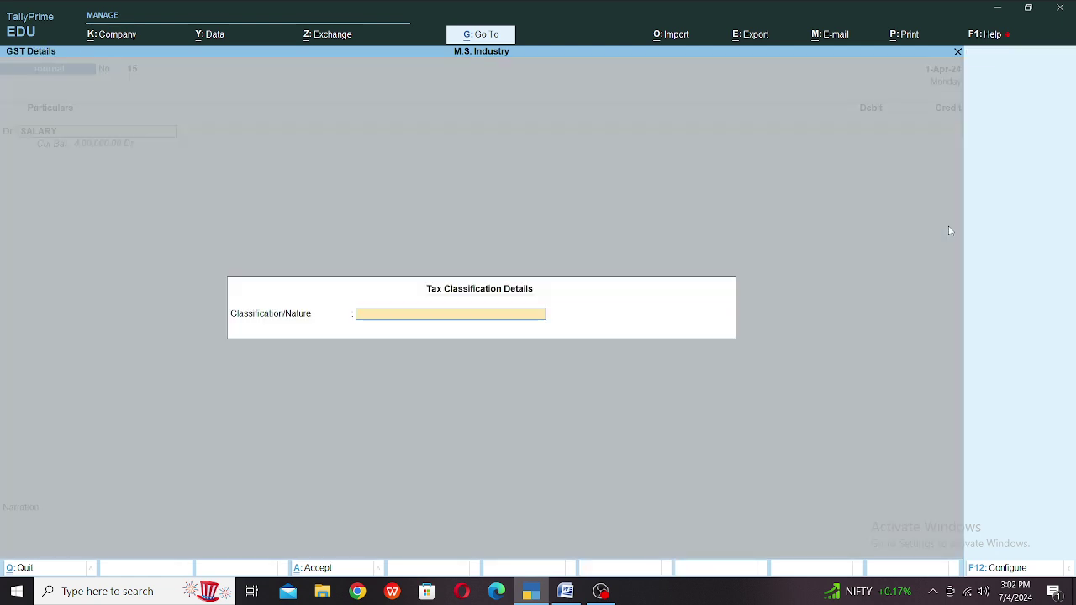
key(Return)
text(4,00,000)
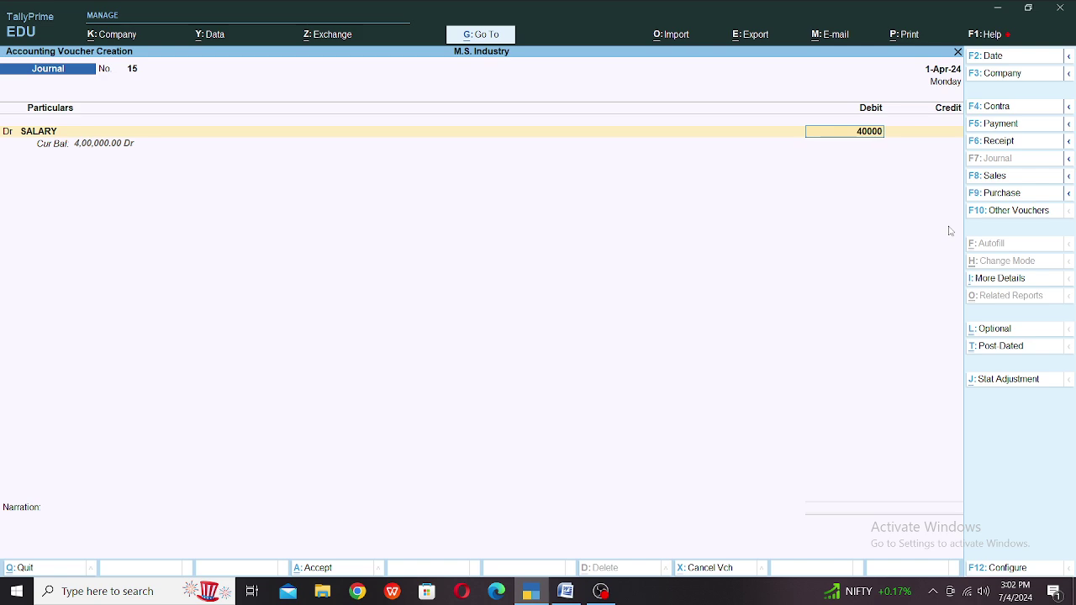
key(Return)
Step: Add a second debit line for EMPLOYER CONTRIBUTION TO EPF with 48,000
key(d)
key(Return)
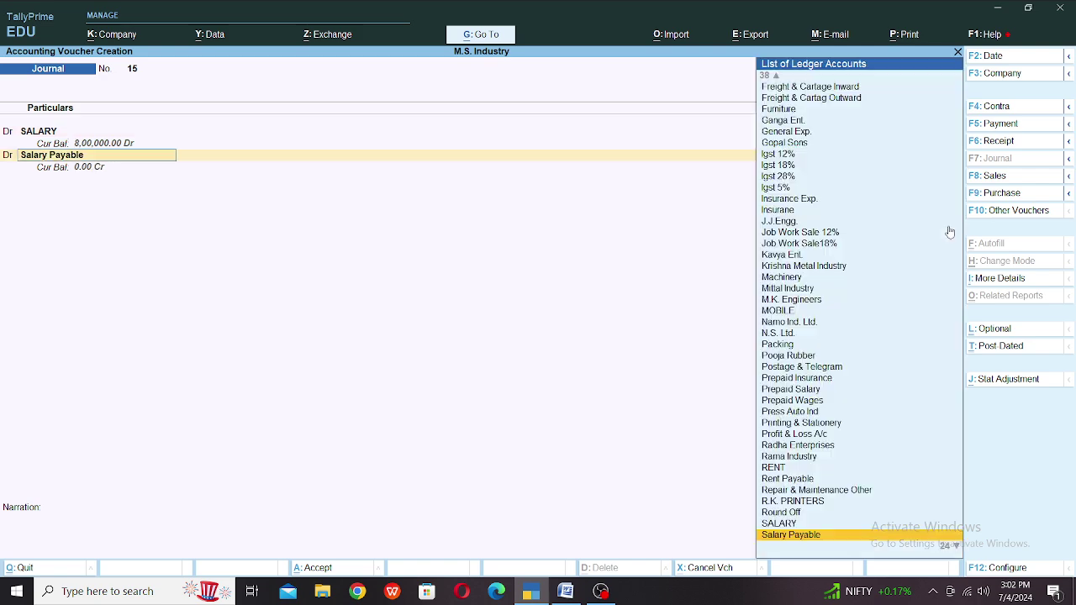
text(EPF)
key(Up)
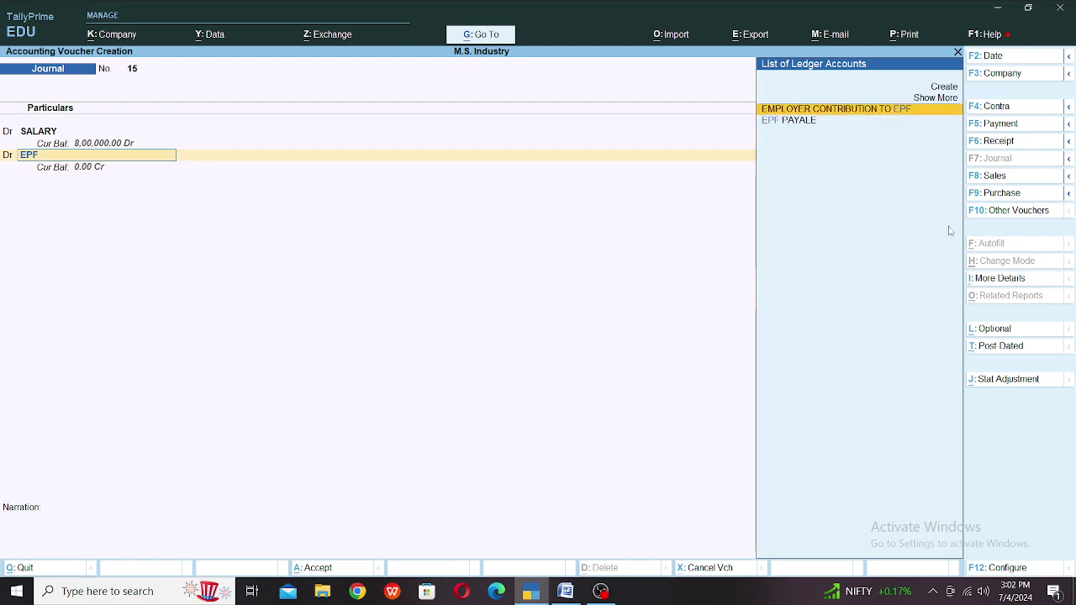
key(Return)
key(Return)
text(48000)
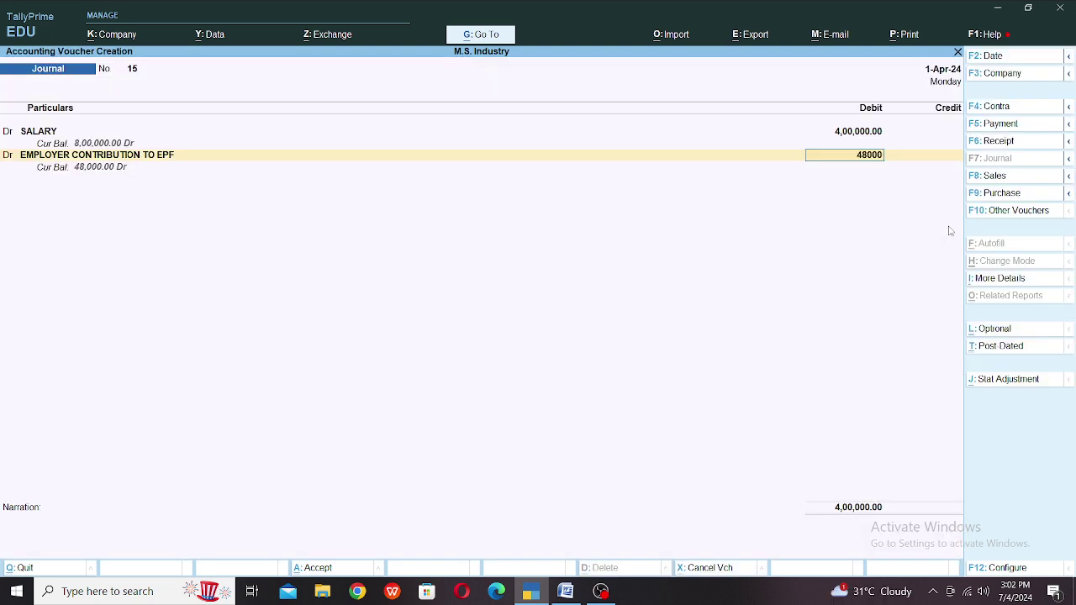
key(Return)
Step: Add a third debit line for EMPLOYER CONTRIBUTION TO ESI with 13,000
key(d)
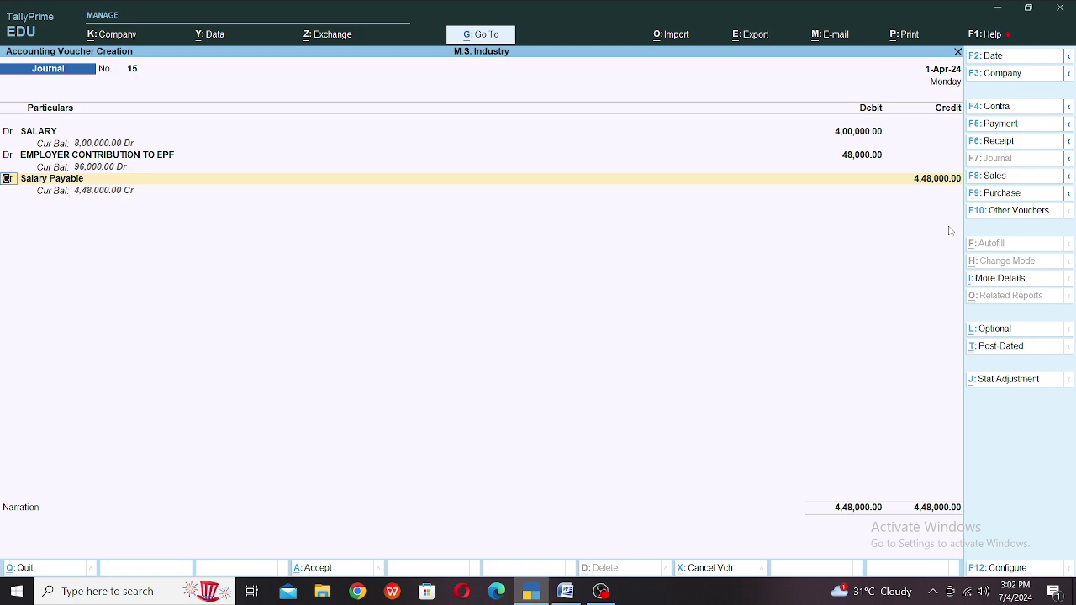
key(Return)
text(EM)
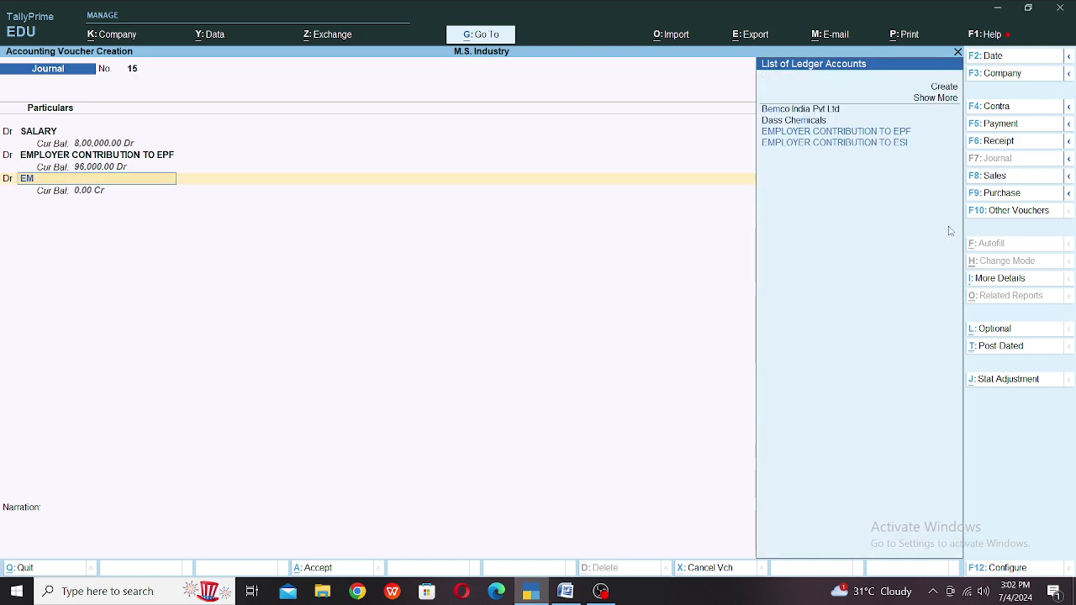
key(Down)
key(Return)
key(Return)
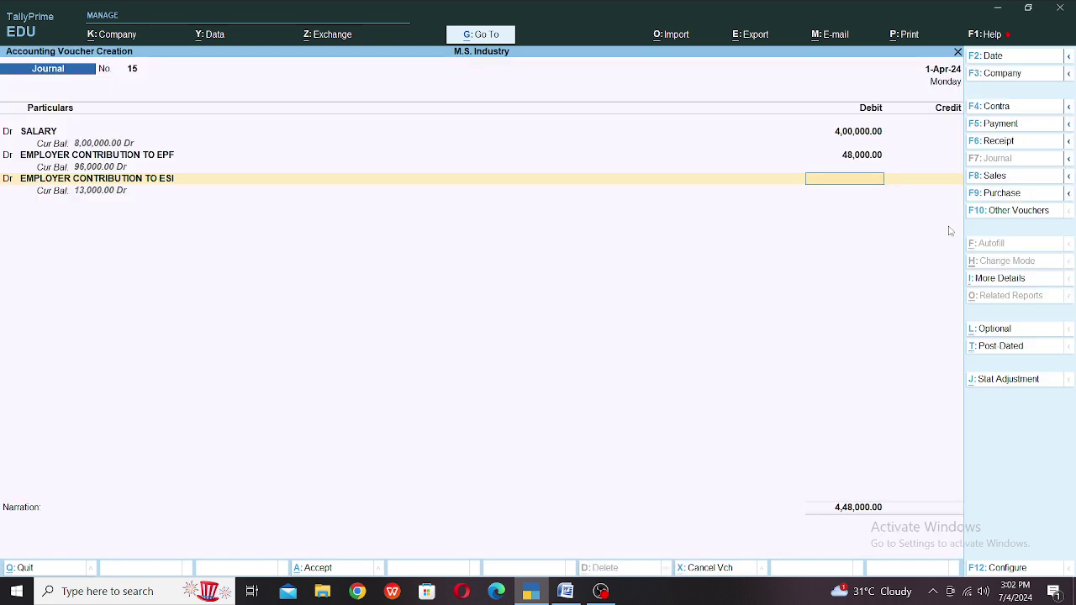
text(3)
key(BackSpace)
text(13000)
key(Return)
Step: Credit ESI PAYABLE with 16,000 and EPF PAYALE with 96,000 in the salary journal voucher
text(esi)
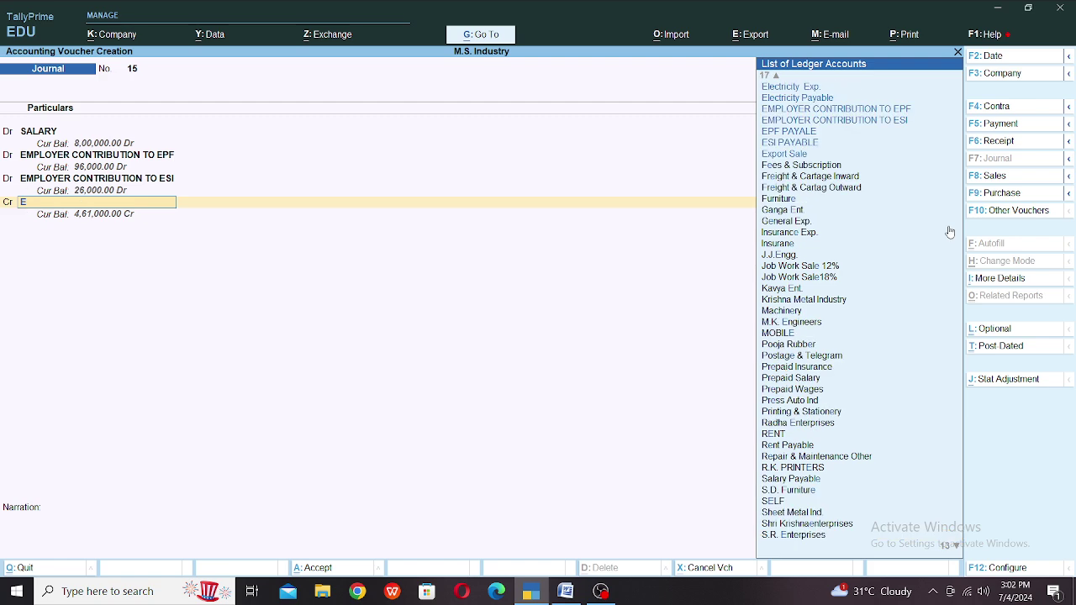
key(Return)
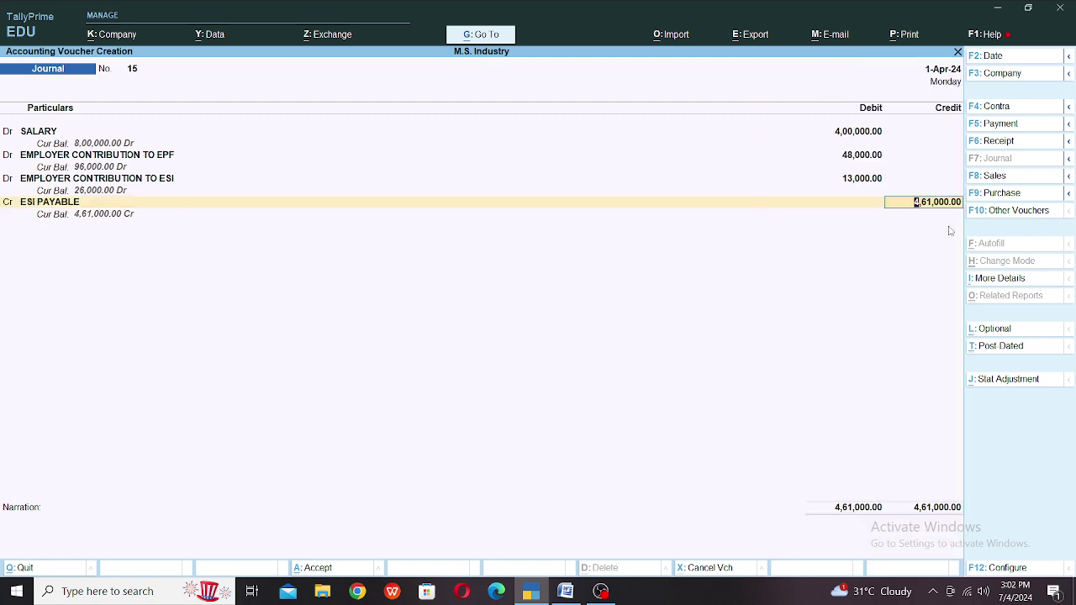
text(16000)
key(Return)
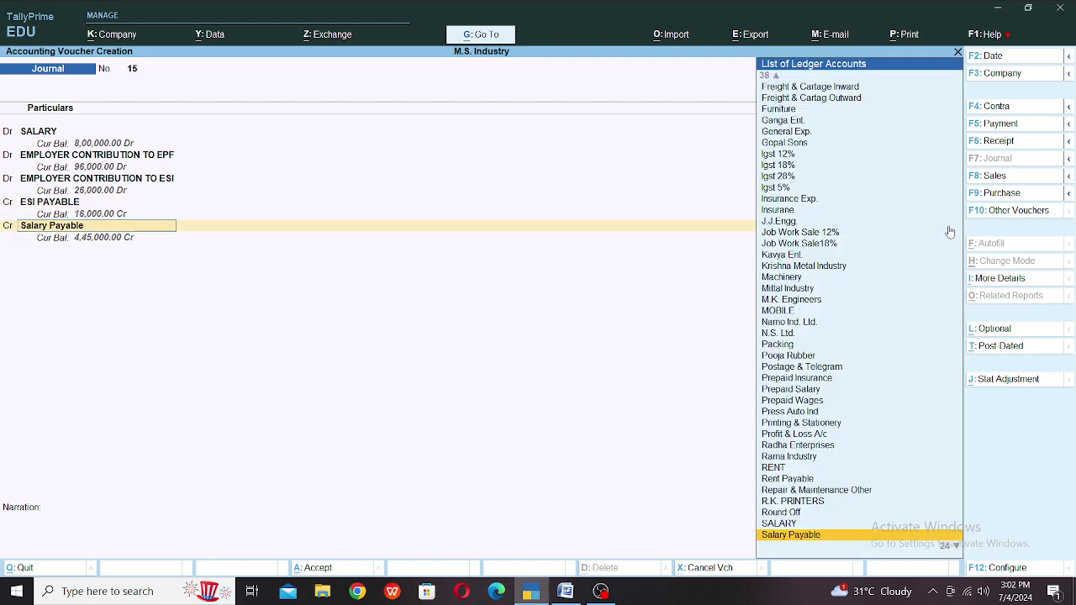
text(epf)
key(Return)
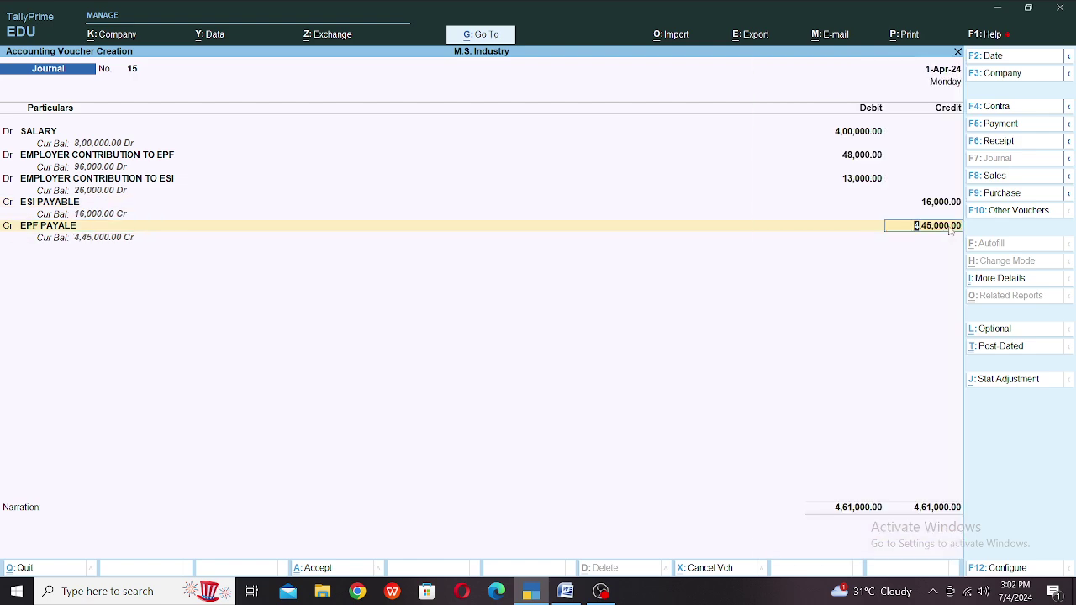
text(96000)
key(Return)
Step: Credit Salary Payable with the remaining 3,49,000 and save the journal voucher without a narration
key(Return)
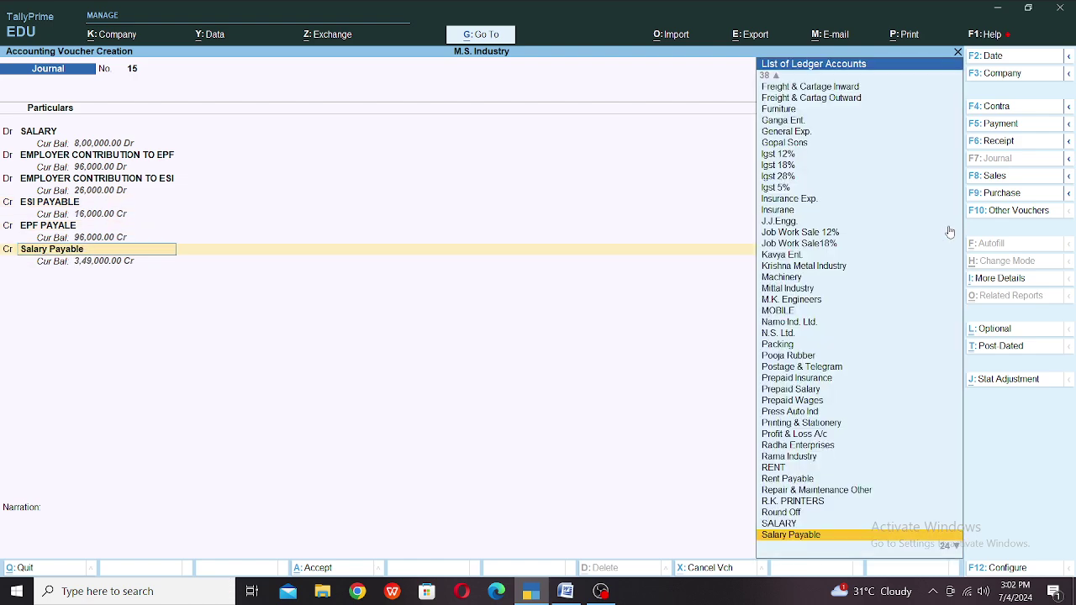
key(Return)
key(Return)
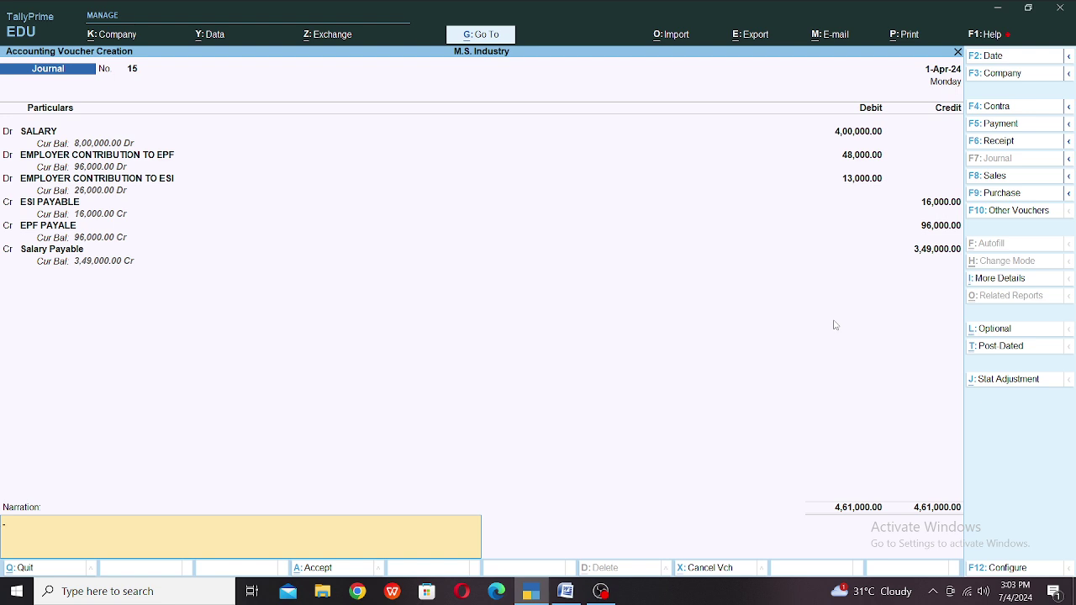
key(ctrl)
key(ctrl+a)
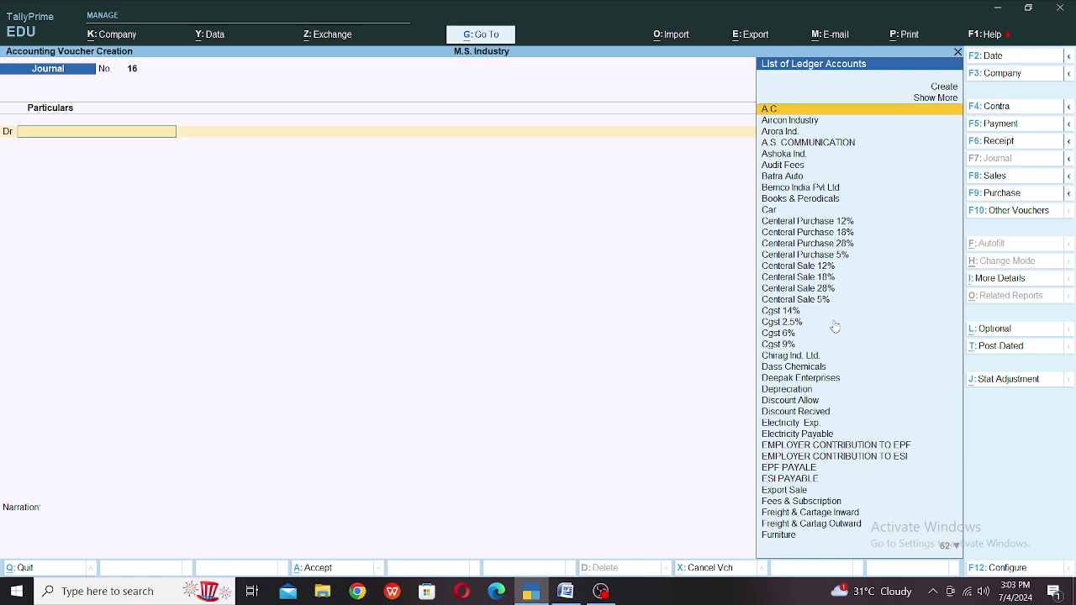
key(ctrl)
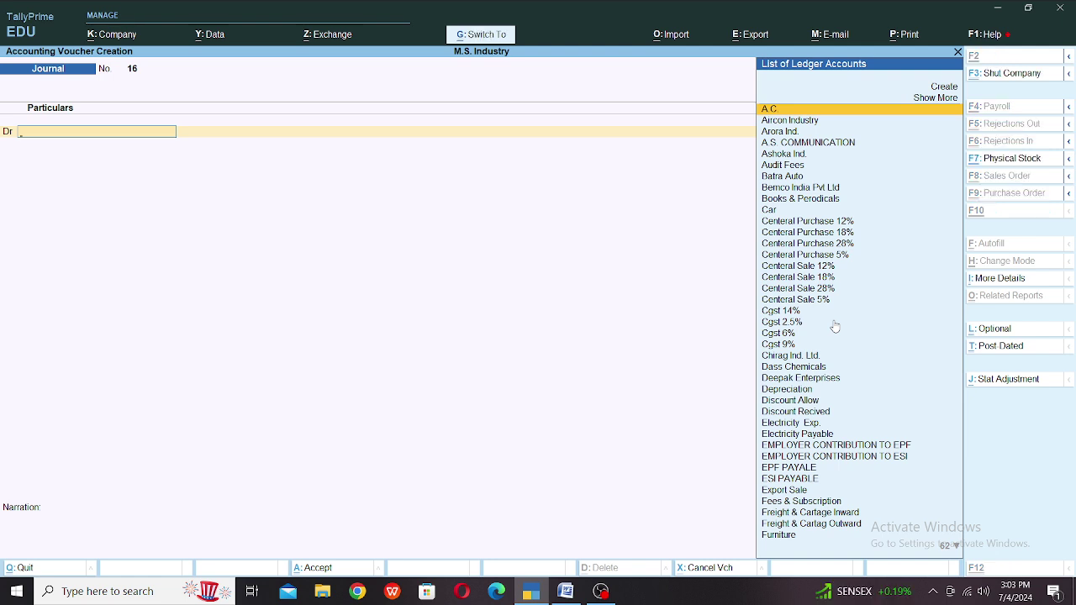